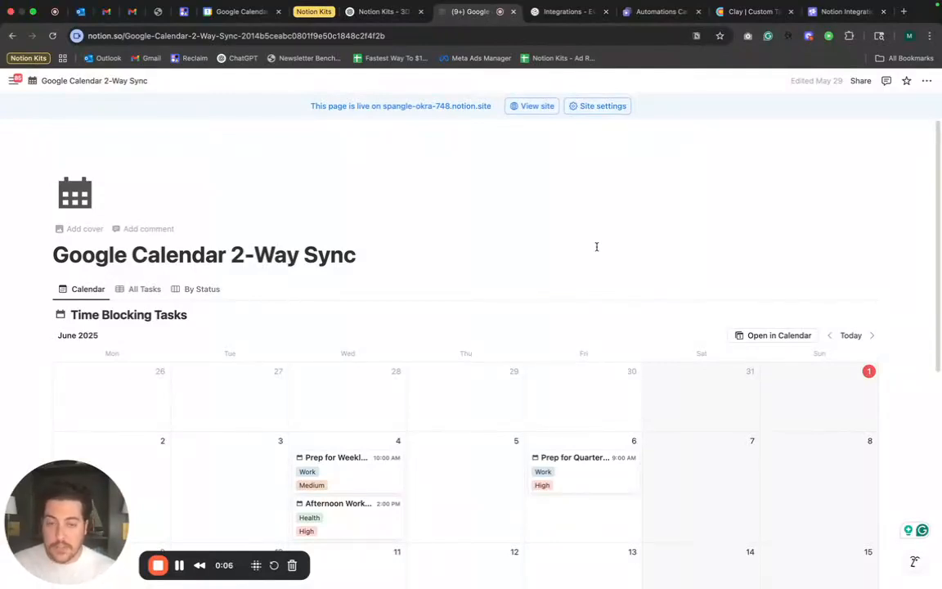
- Review the Notion time-blocking calendar database and the matching events in Google Calendar
scroll(458, 383, down, 5)
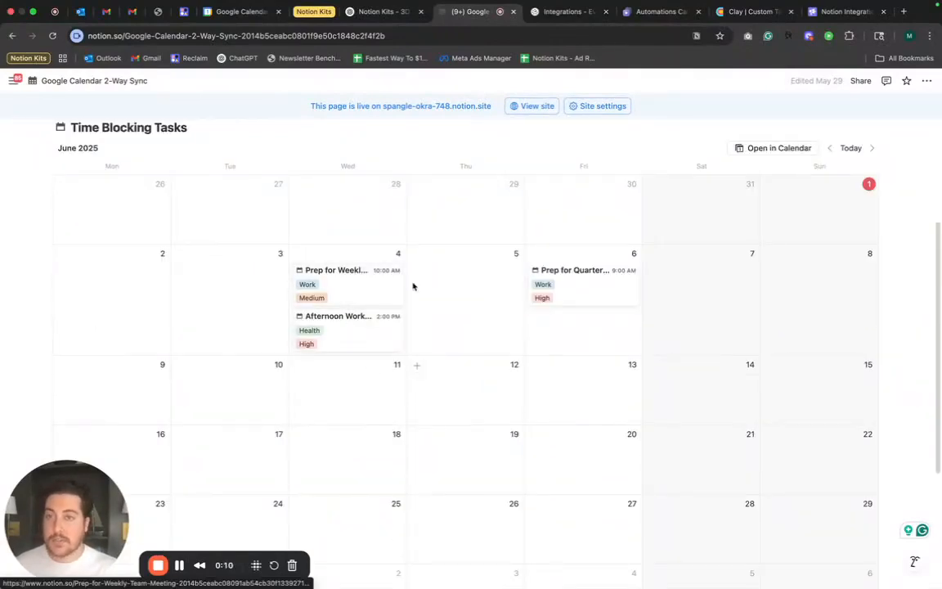
scroll(456, 301, up, 4)
click(237, 11)
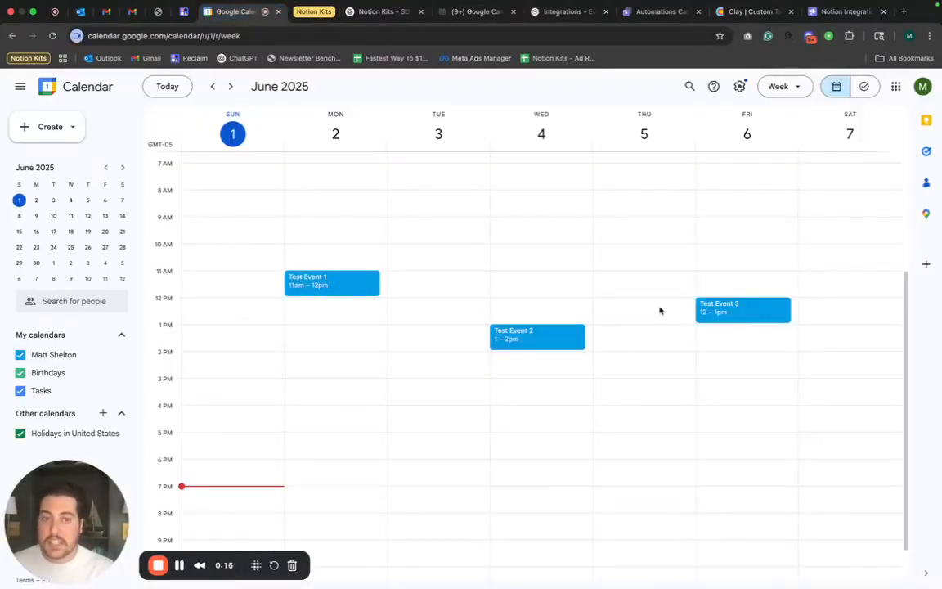
click(471, 12)
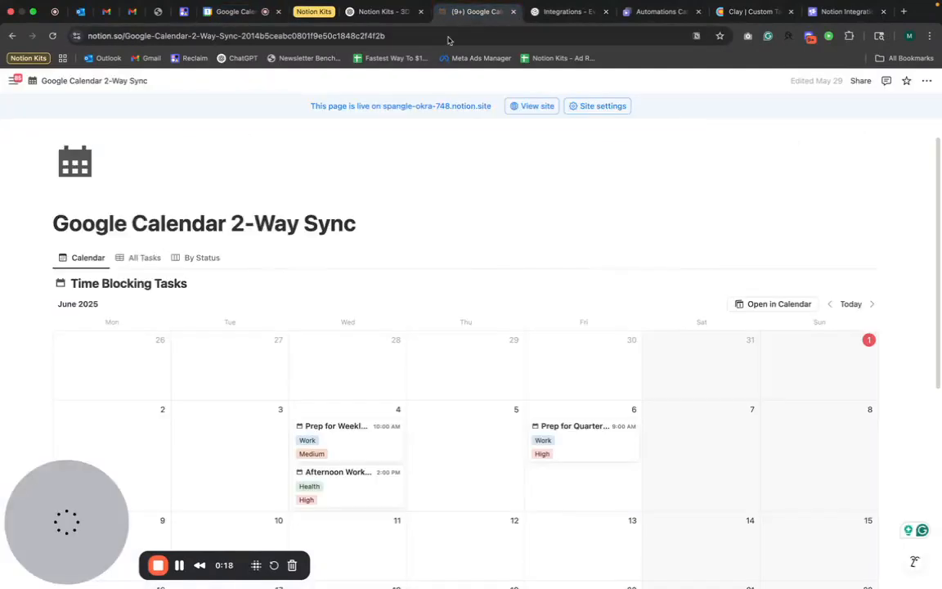
scroll(409, 474, down, 3)
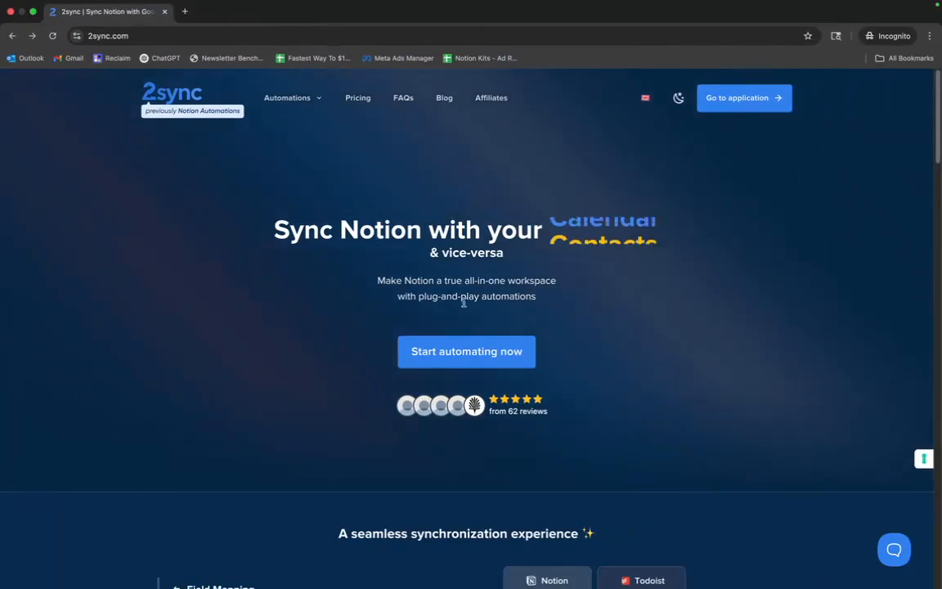
- Start a new 2sync automation of the Google Calendar 2-way sync with Notion type
click(459, 354)
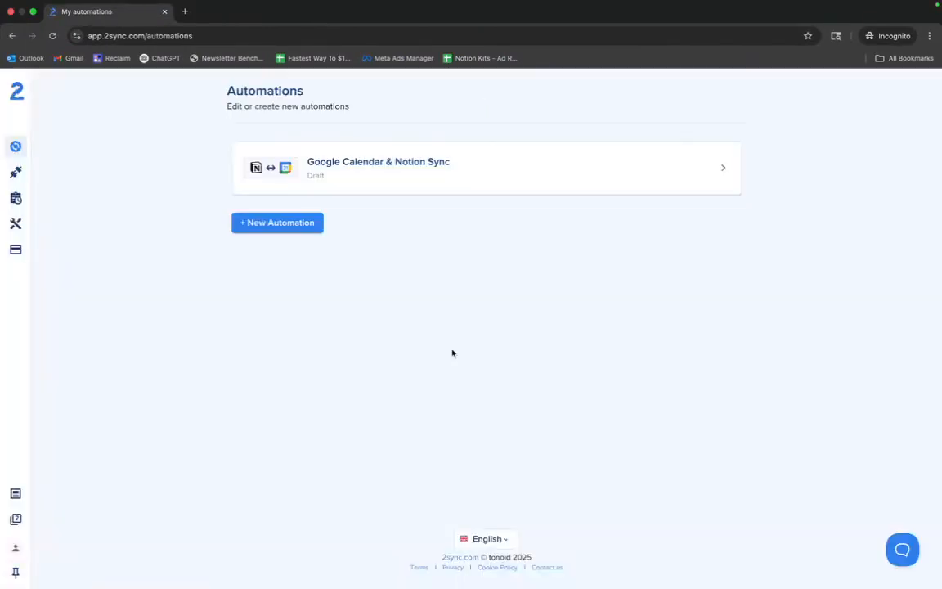
click(282, 227)
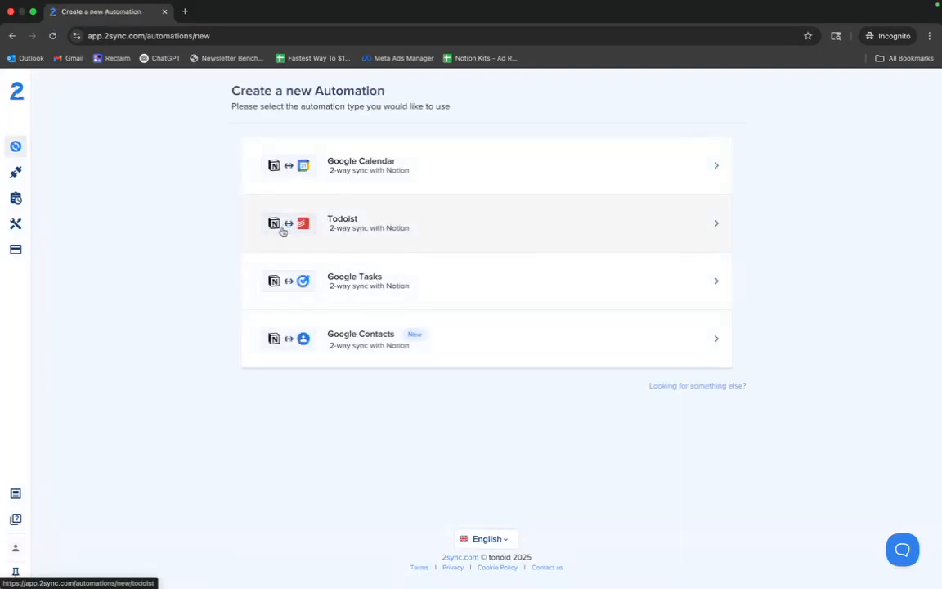
click(388, 181)
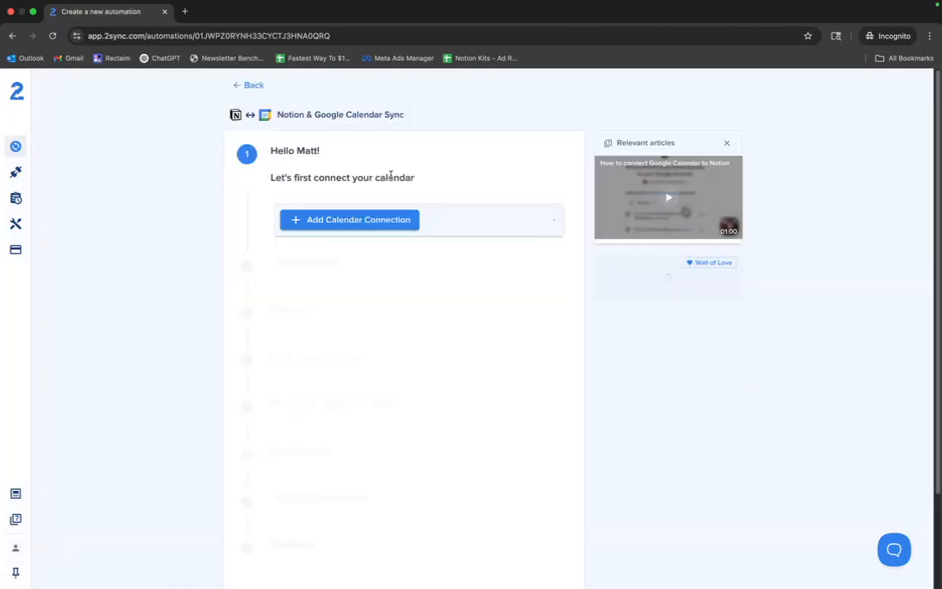
- Connect the Google account's calendar to the automation, signing in and granting 2sync access, then continue
click(336, 226)
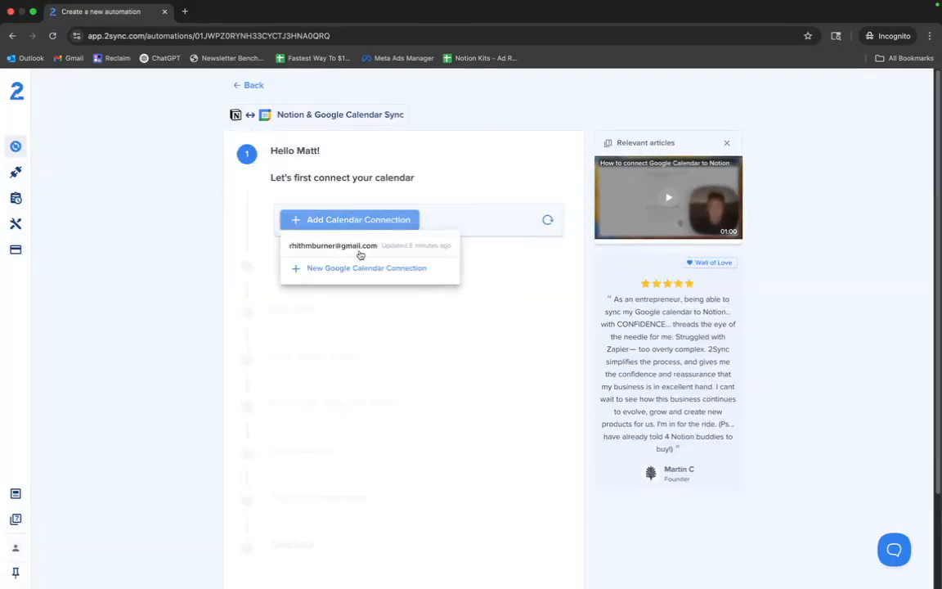
click(354, 248)
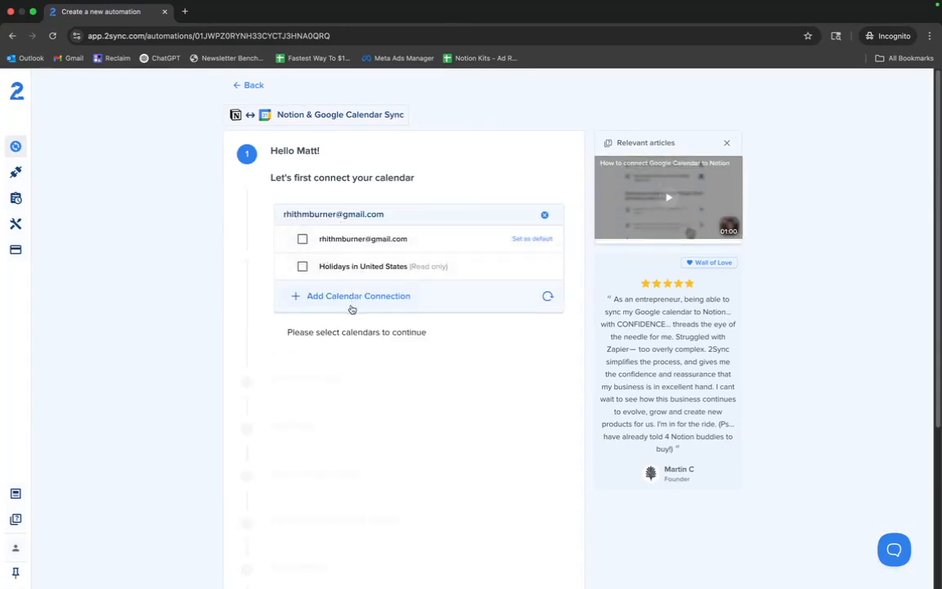
click(347, 299)
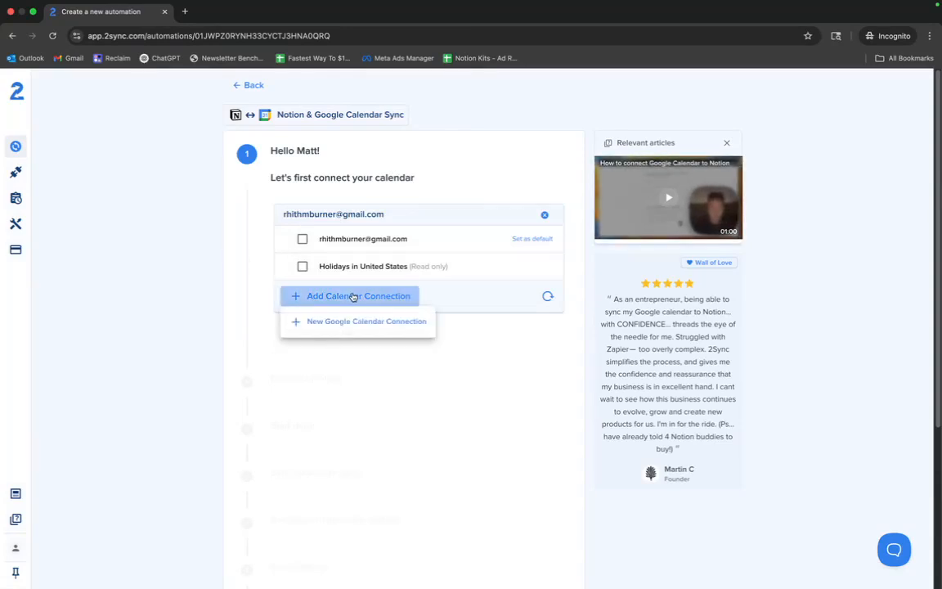
click(337, 319)
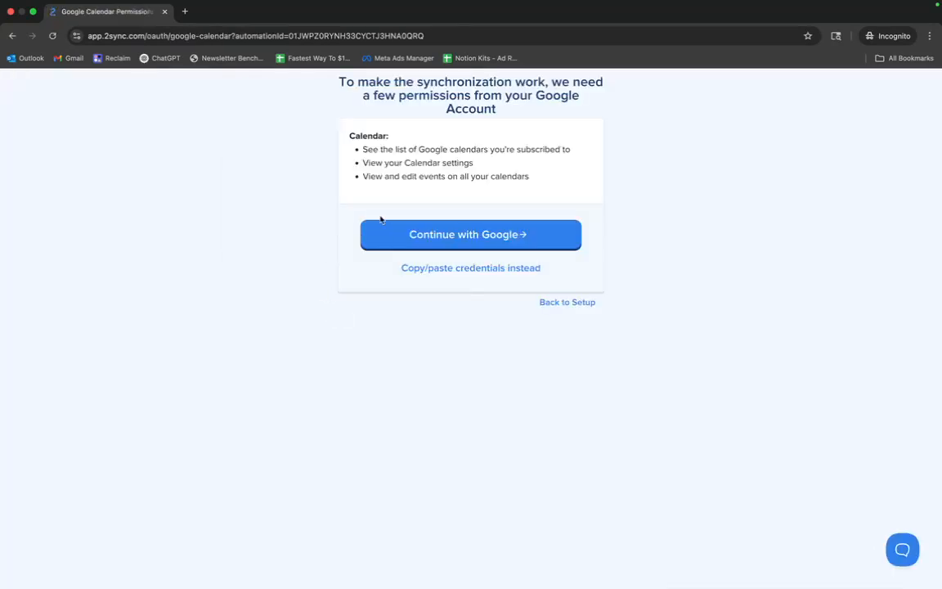
click(425, 234)
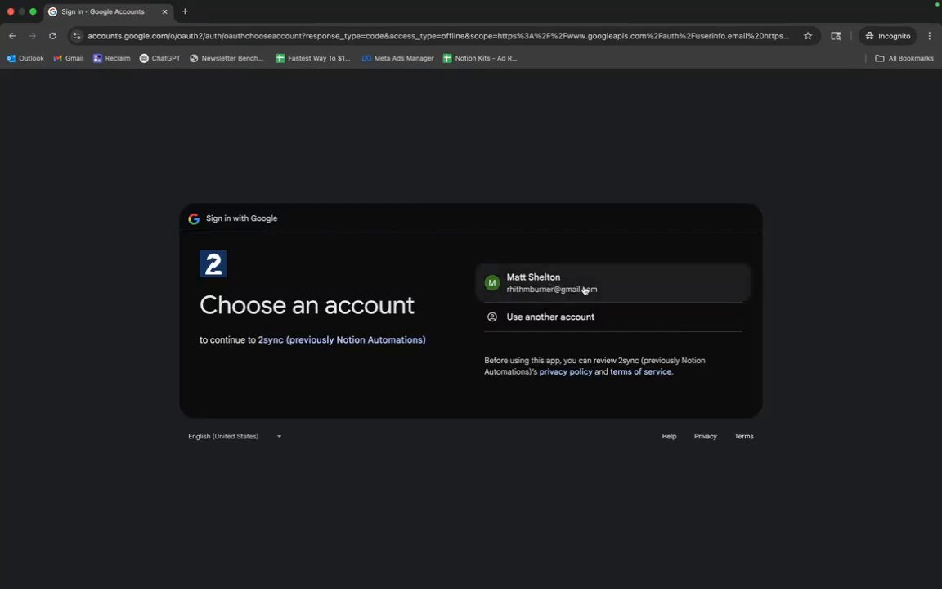
click(586, 289)
click(660, 411)
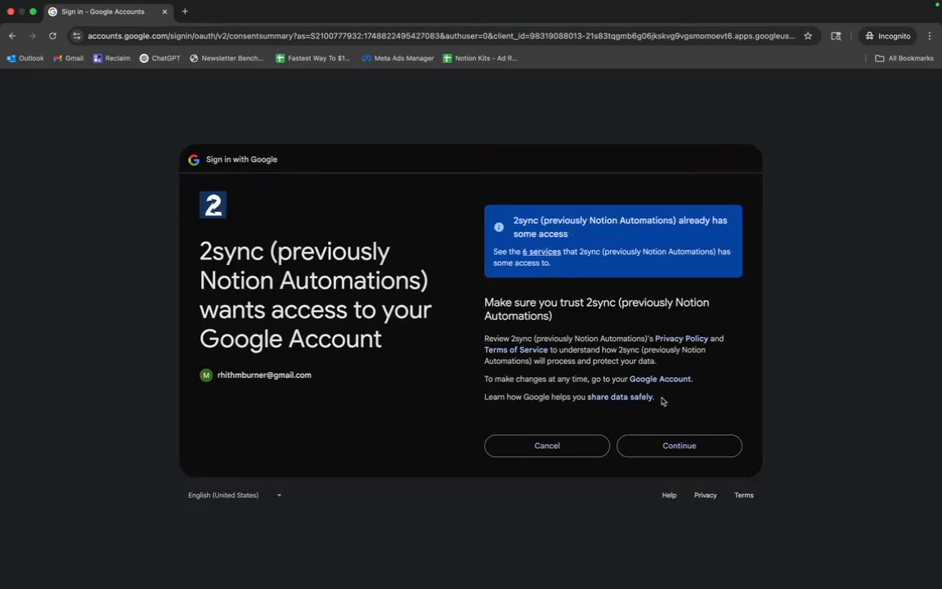
click(664, 442)
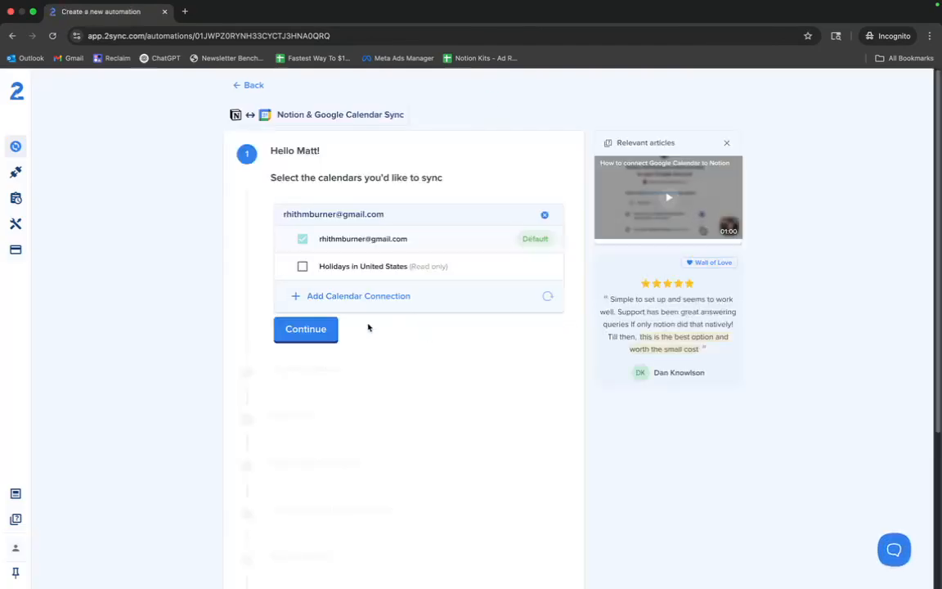
click(308, 328)
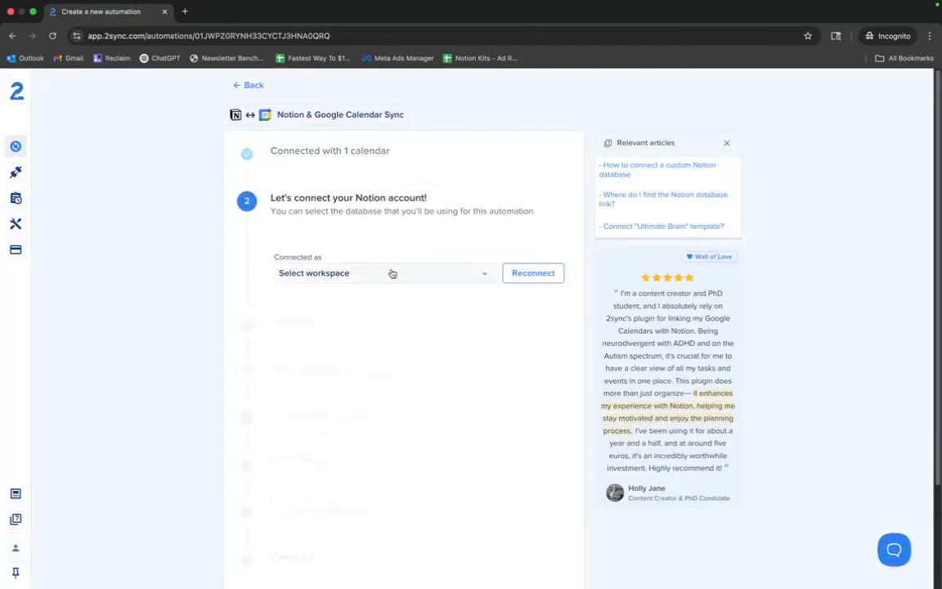
- Add a new Notion connection and authorize 2sync for the LIFE workspace
click(452, 280)
click(407, 298)
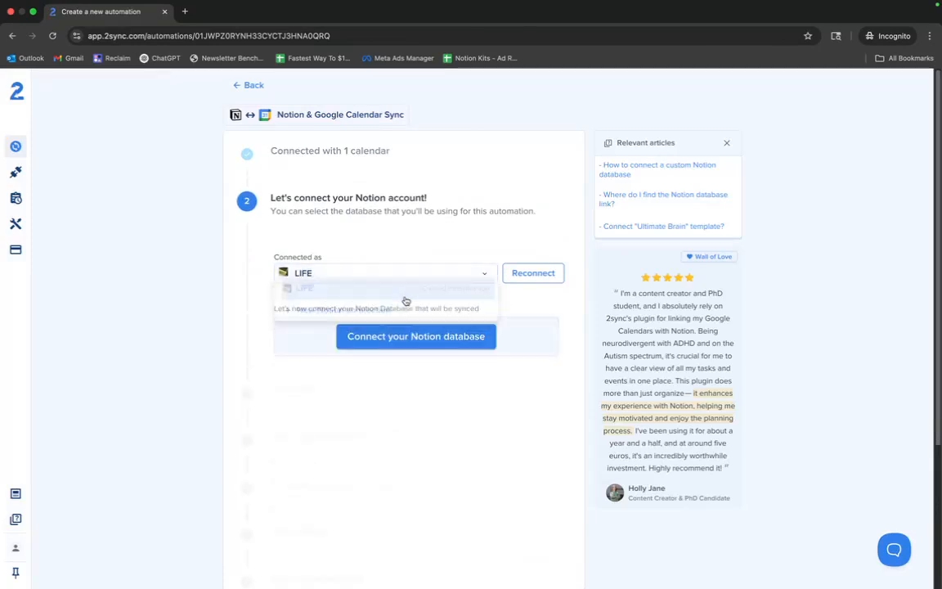
click(484, 274)
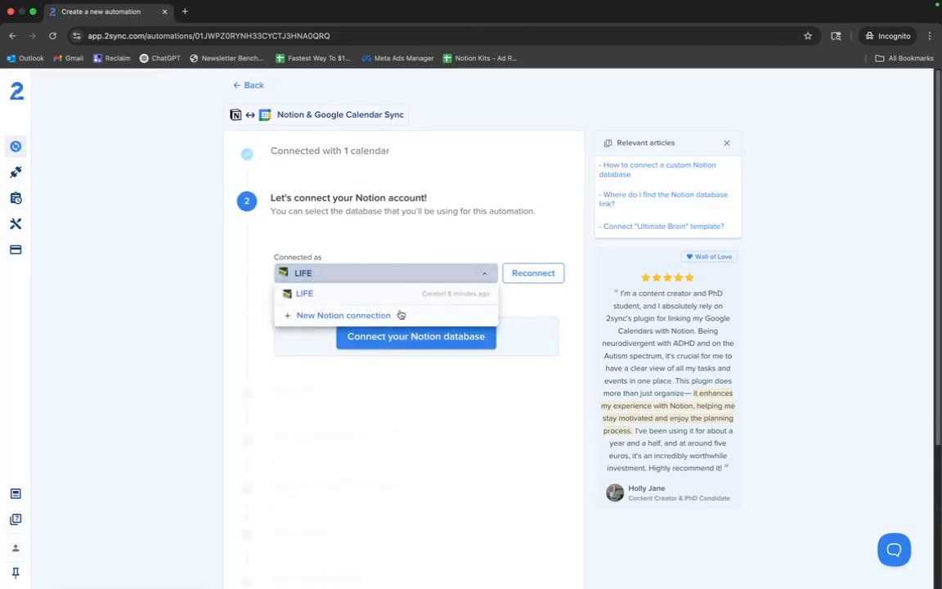
click(398, 314)
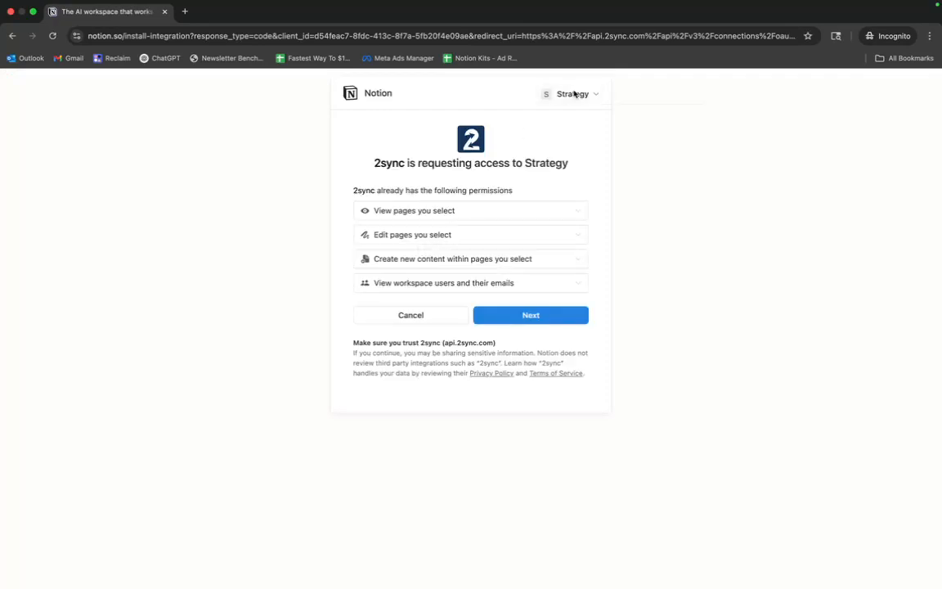
click(574, 94)
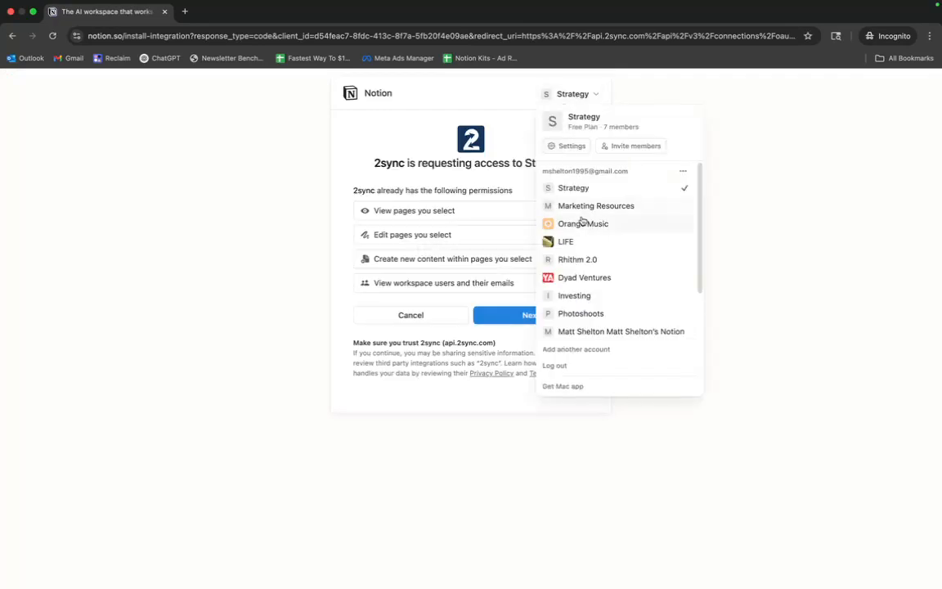
click(579, 243)
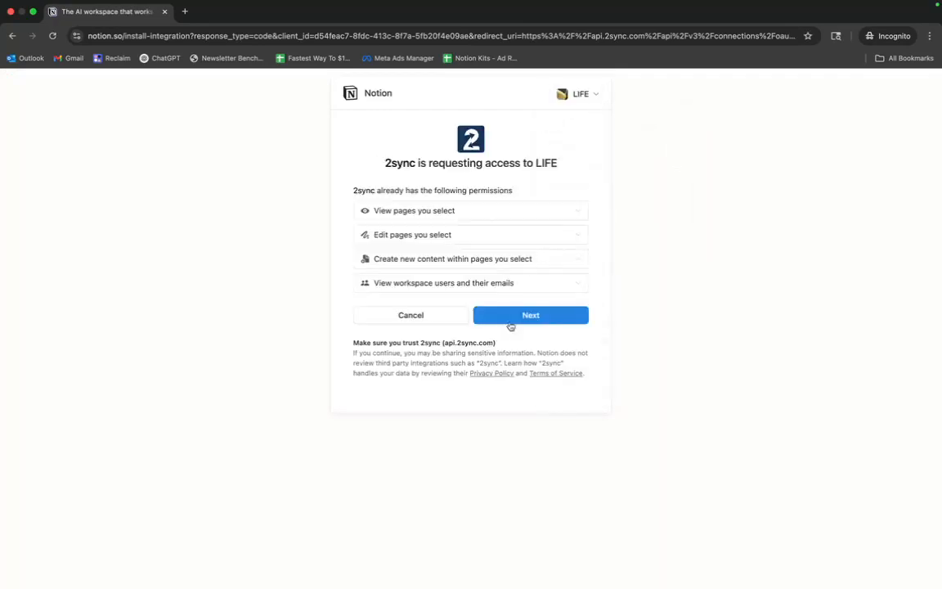
click(507, 322)
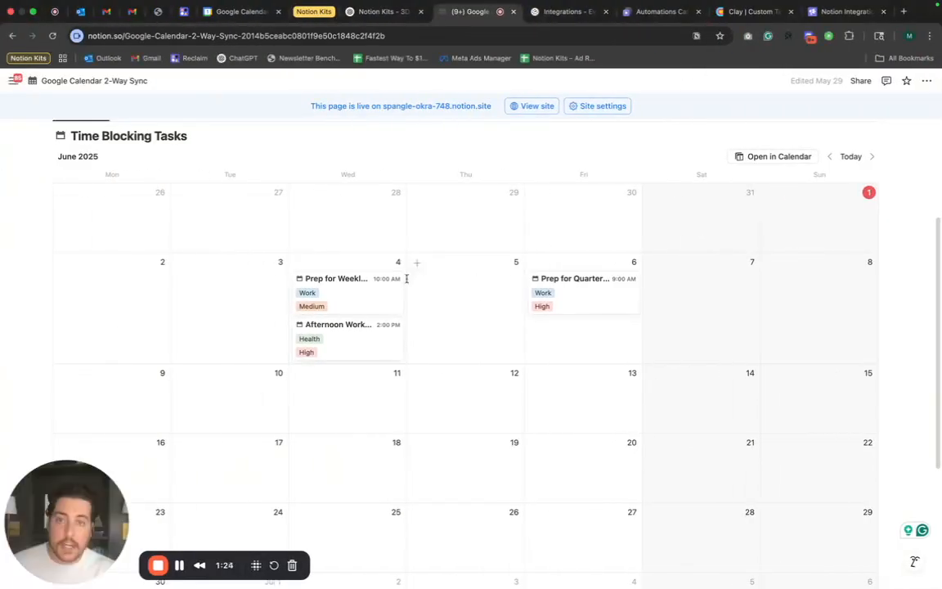
- Choose to select specific pages to share with 2sync instead of using the template
scroll(368, 278, up, 3)
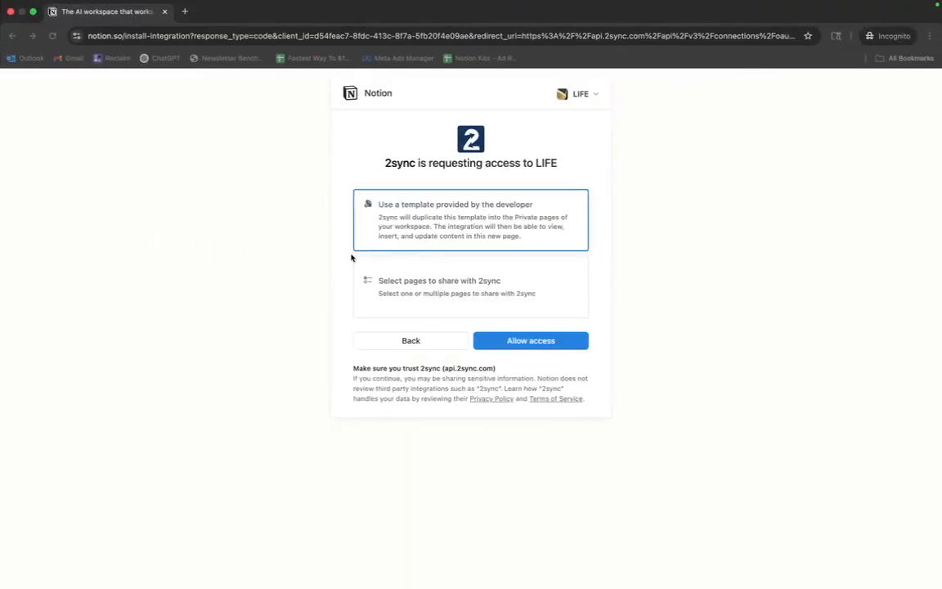
click(402, 289)
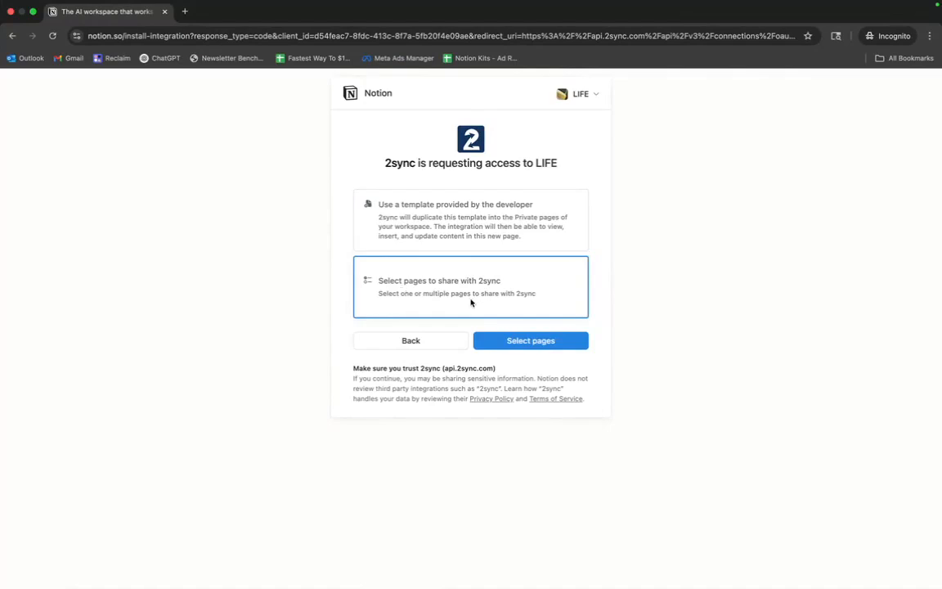
click(528, 343)
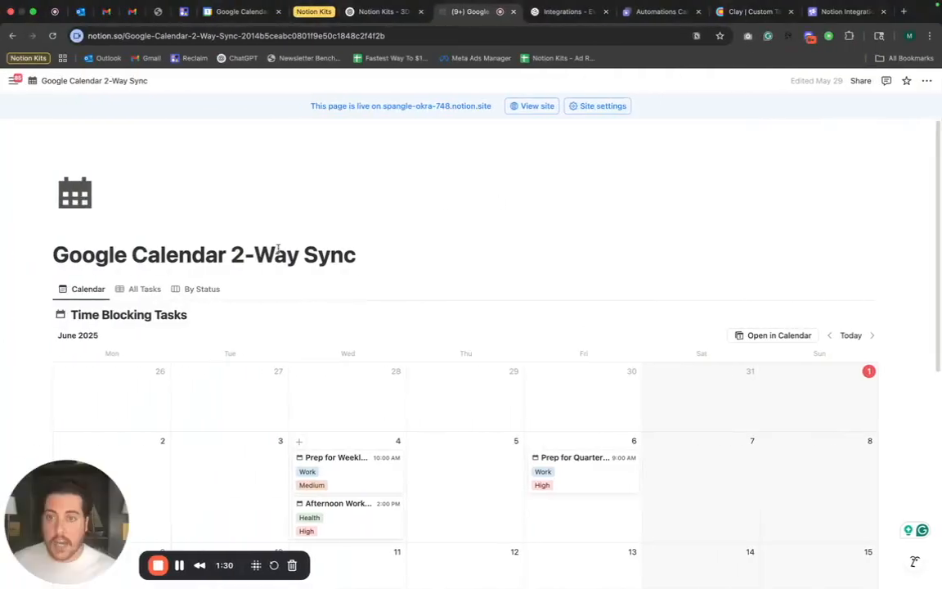
- Copy the page title, search the page picker for Google Calendar 2-Way Sync, and allow access
double_click(256, 255)
triple_click(256, 255)
key(cmd+c)
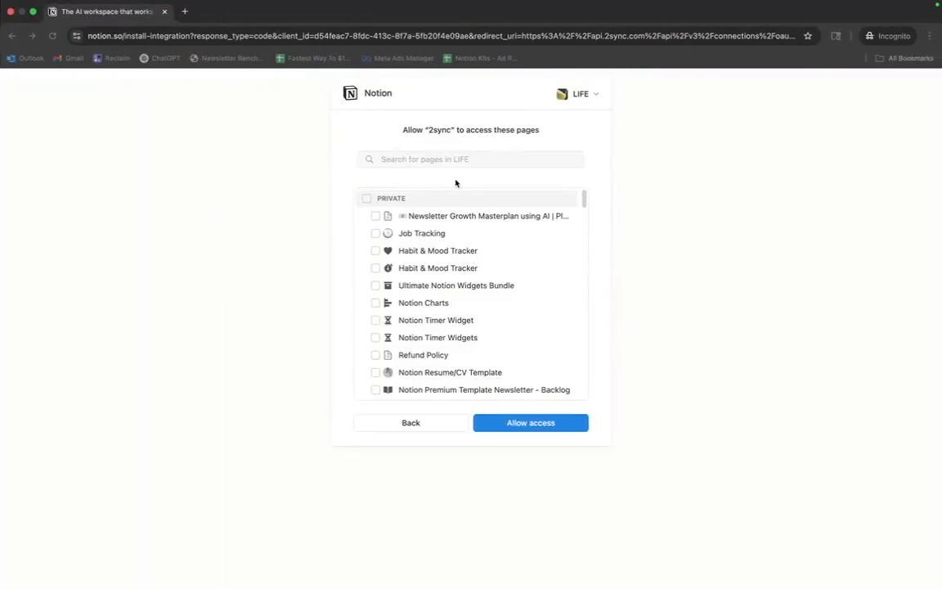
click(456, 159)
key(cmd+v)
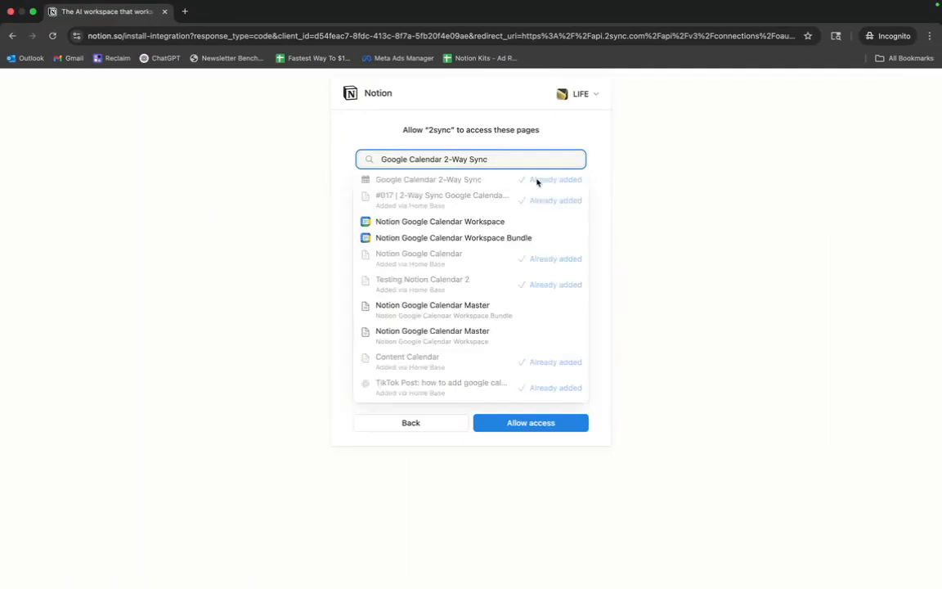
click(541, 137)
click(513, 424)
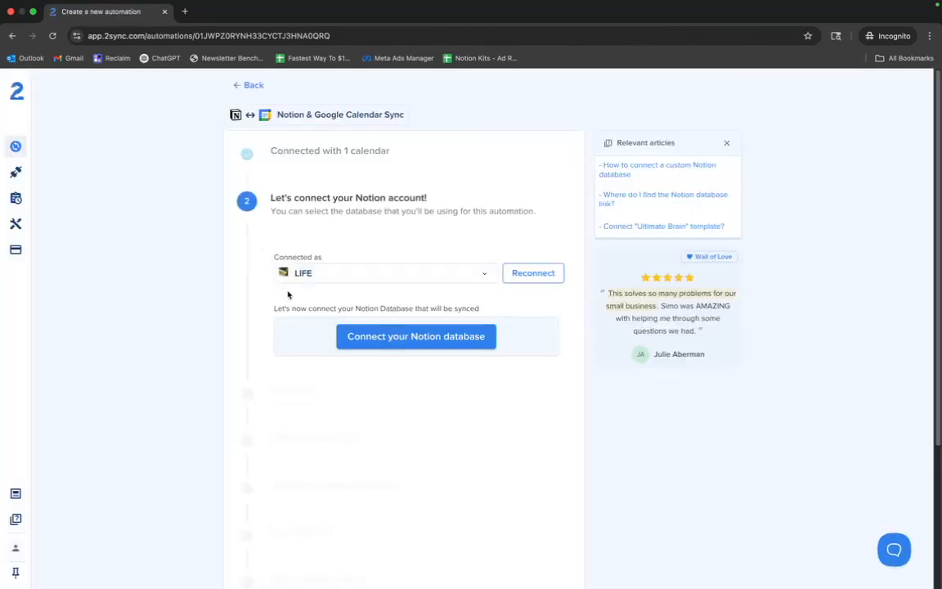
- Choose to connect a custom Notion database and advance through the instructions to the database link field
click(360, 338)
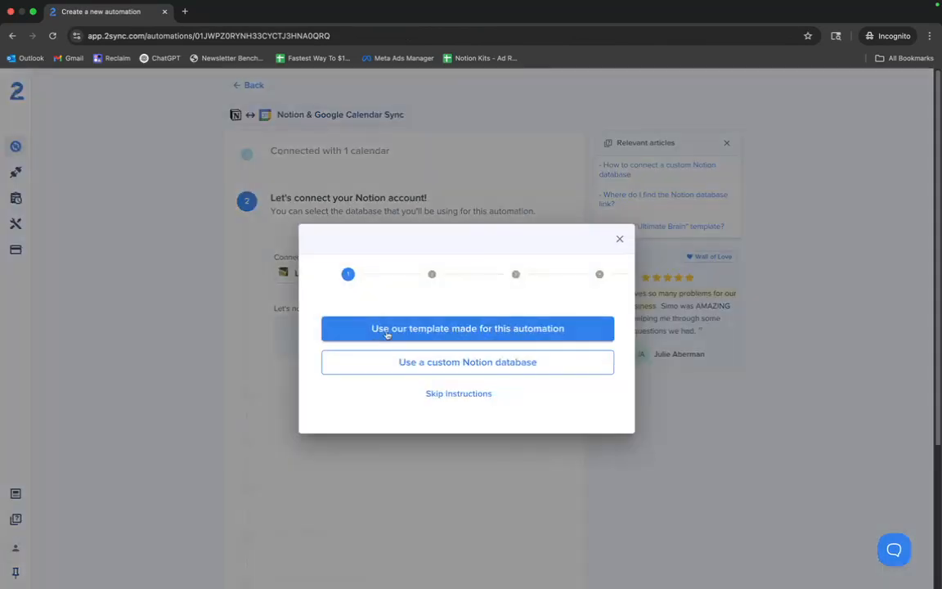
click(440, 370)
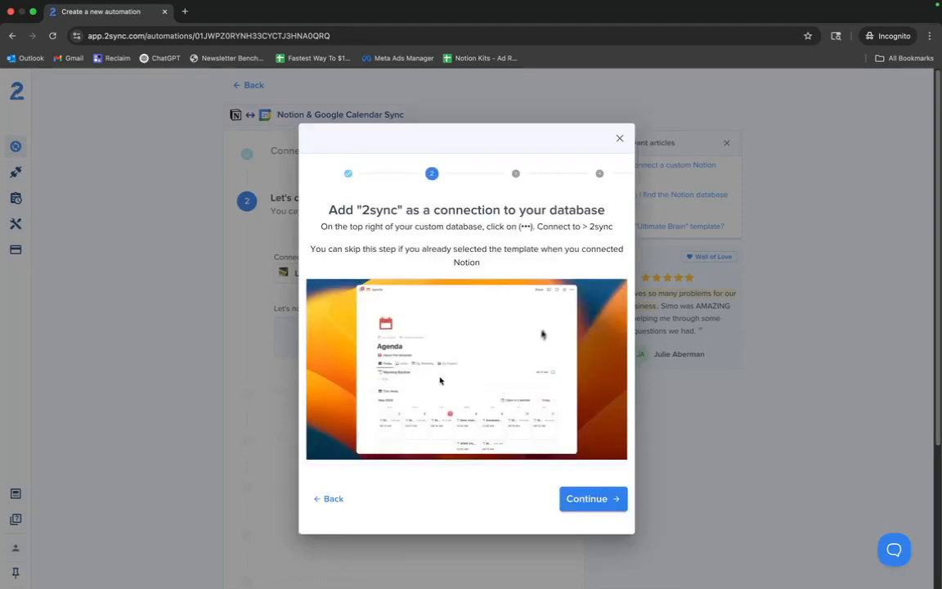
click(604, 503)
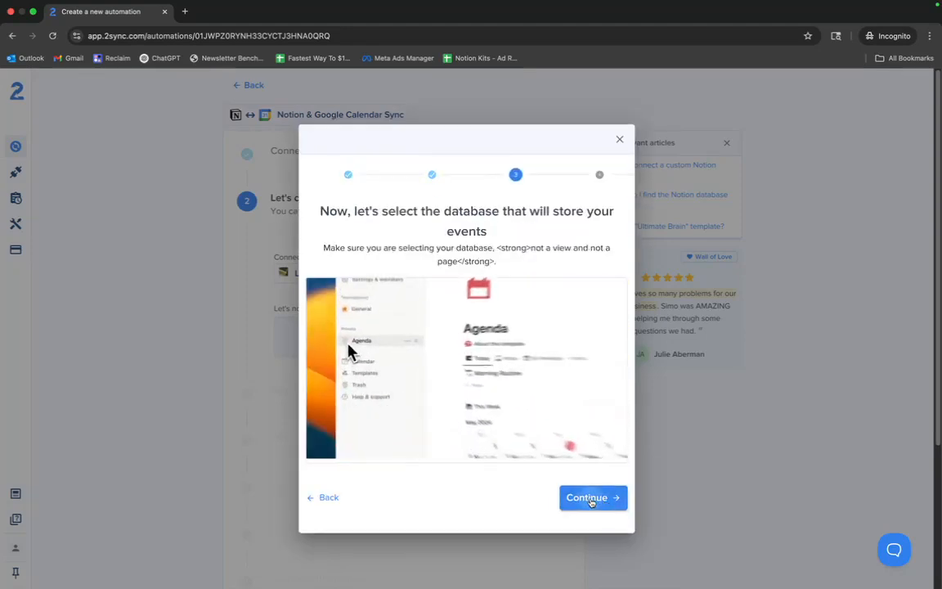
click(591, 498)
click(480, 480)
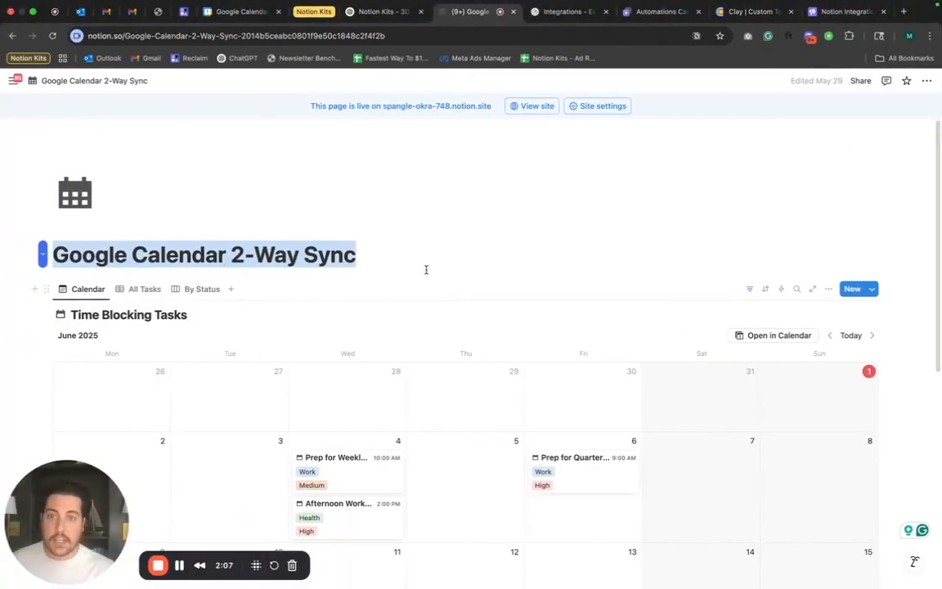
- Copy the link to the Calendar view of the Time Blocking Tasks database in Notion
click(425, 263)
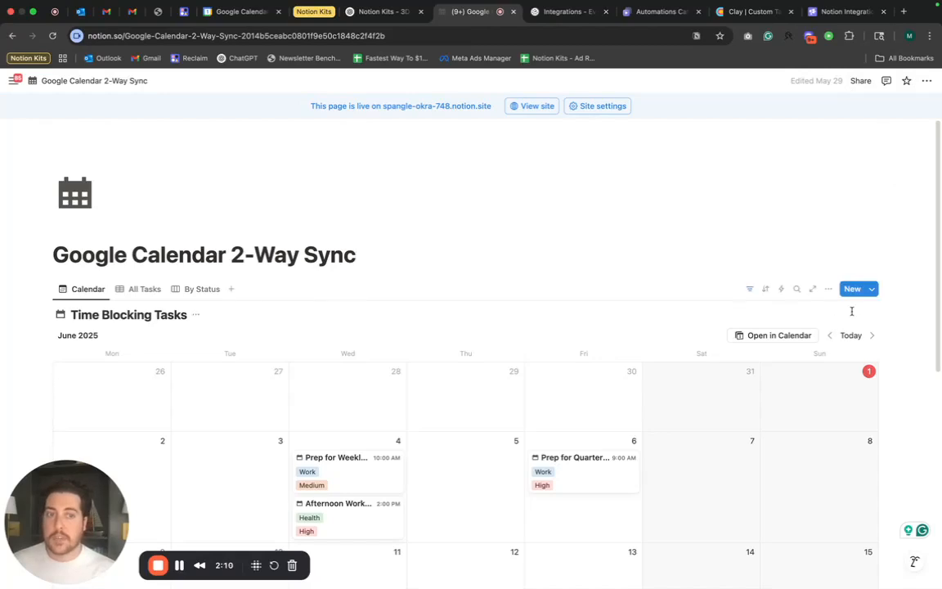
click(828, 291)
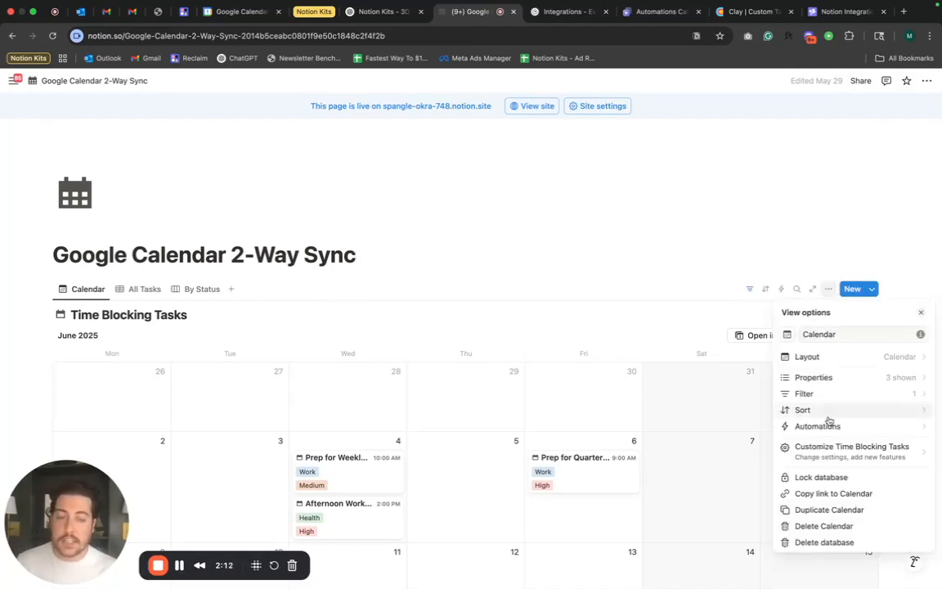
click(834, 494)
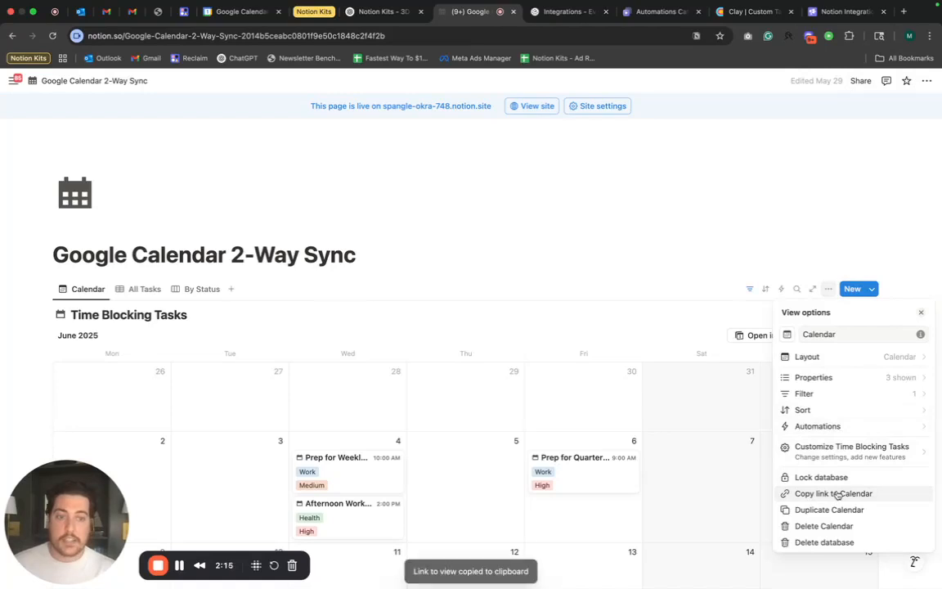
click(927, 82)
click(927, 82)
click(473, 262)
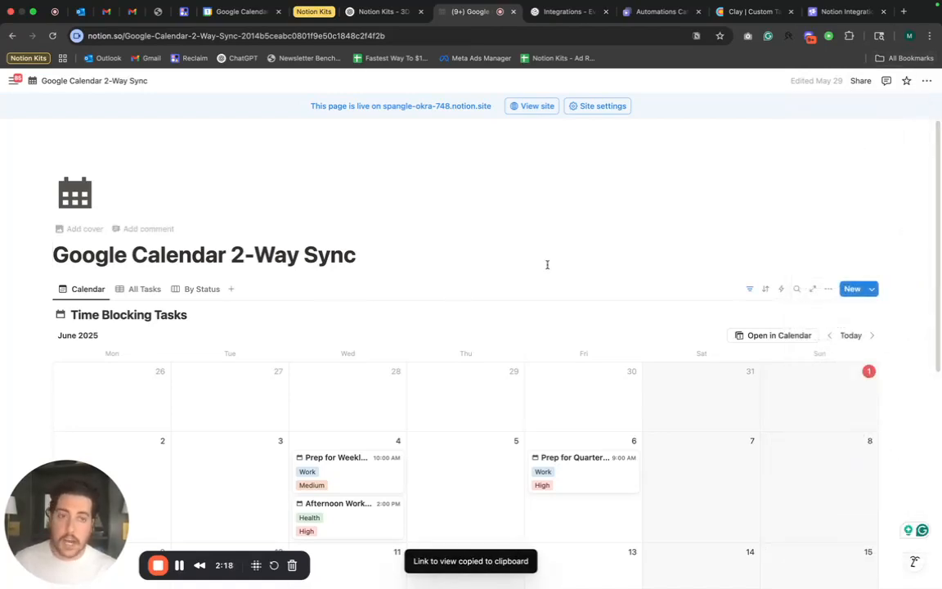
- Paste the copied Time Blocking Tasks view link into the Notion database link field and add the database
click(829, 289)
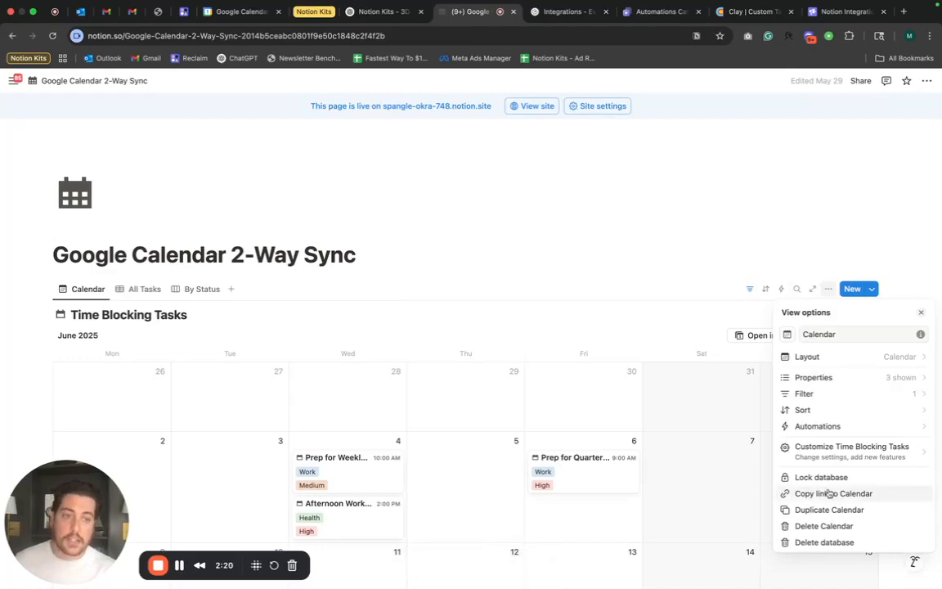
click(475, 271)
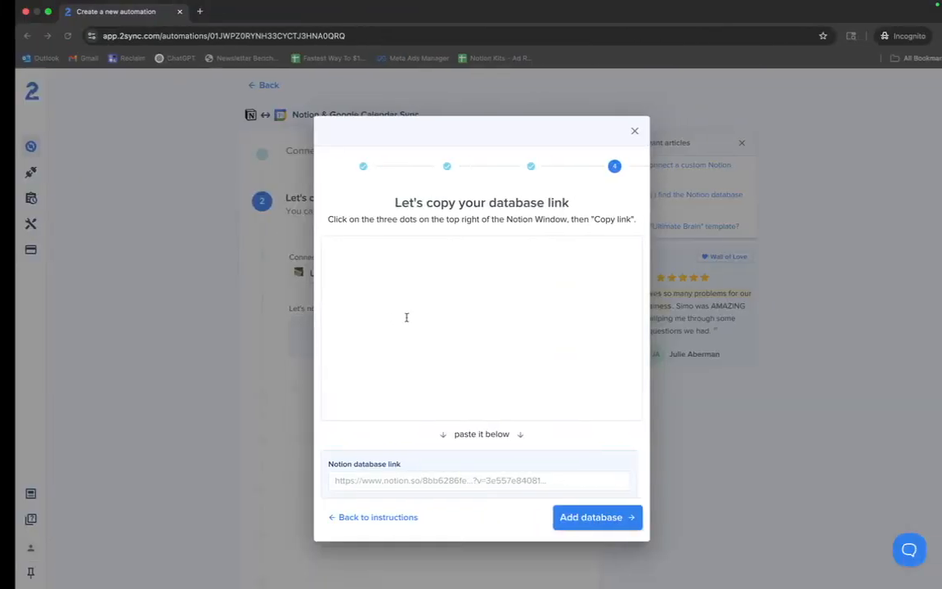
click(384, 481)
key(super+v)
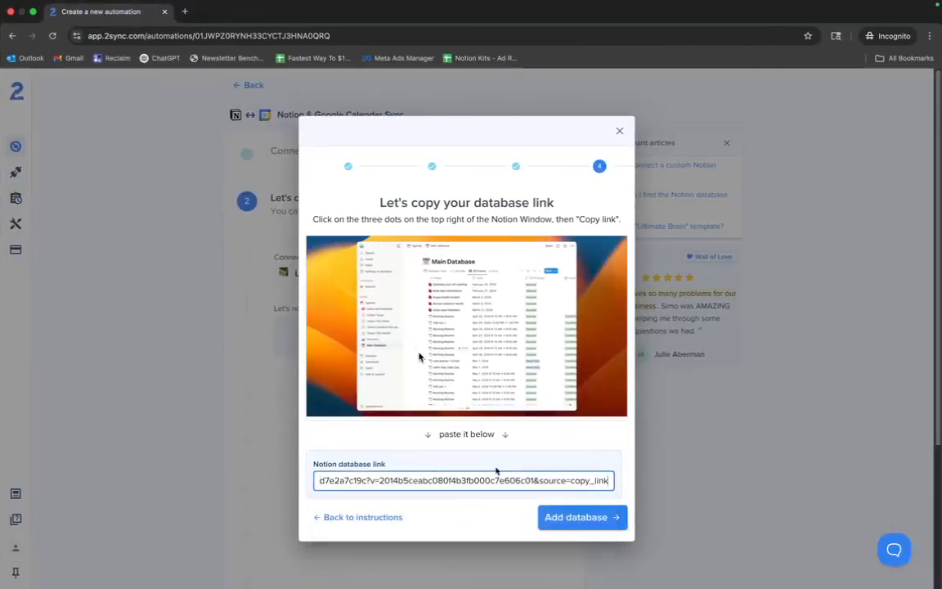
click(564, 526)
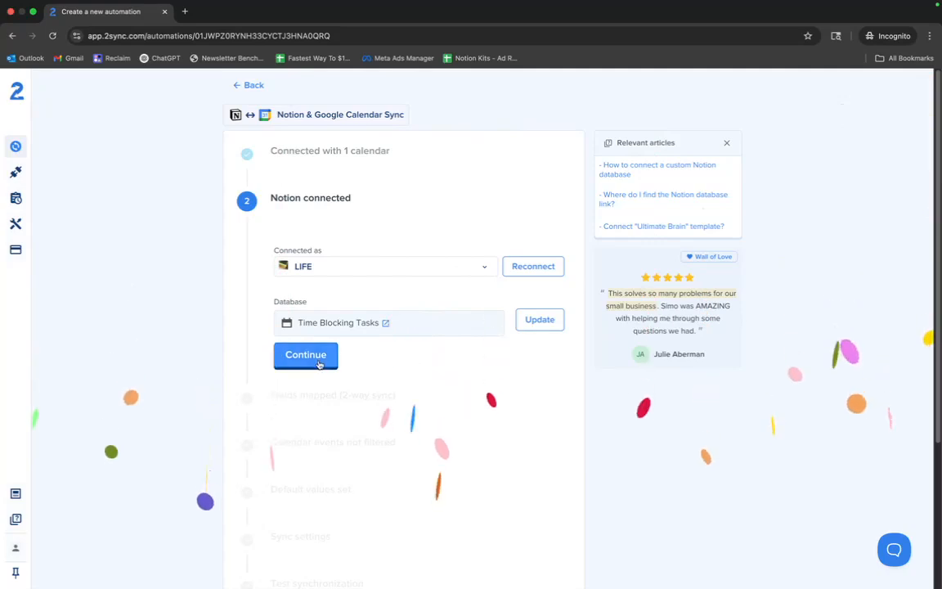
- Continue past the Notion connection and accept the 2-way sync field mapping of Event Name to Task and Date to Time Block
click(288, 359)
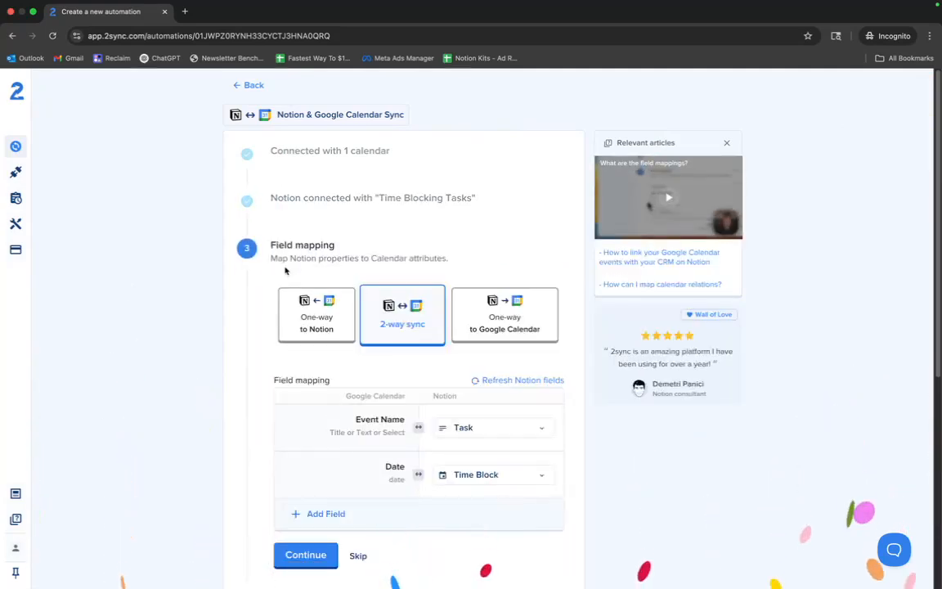
scroll(253, 282, down, 1)
scroll(250, 283, down, 1)
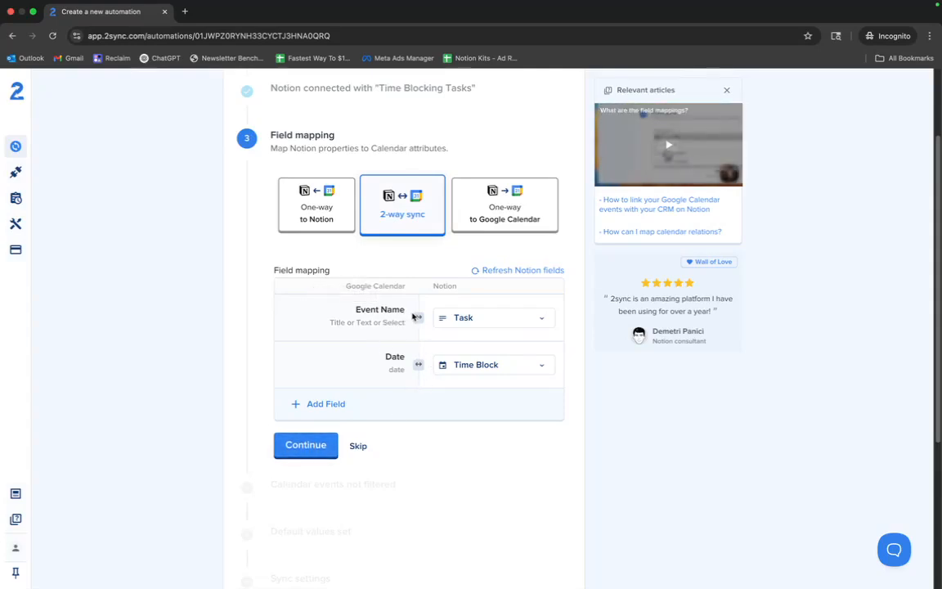
click(307, 447)
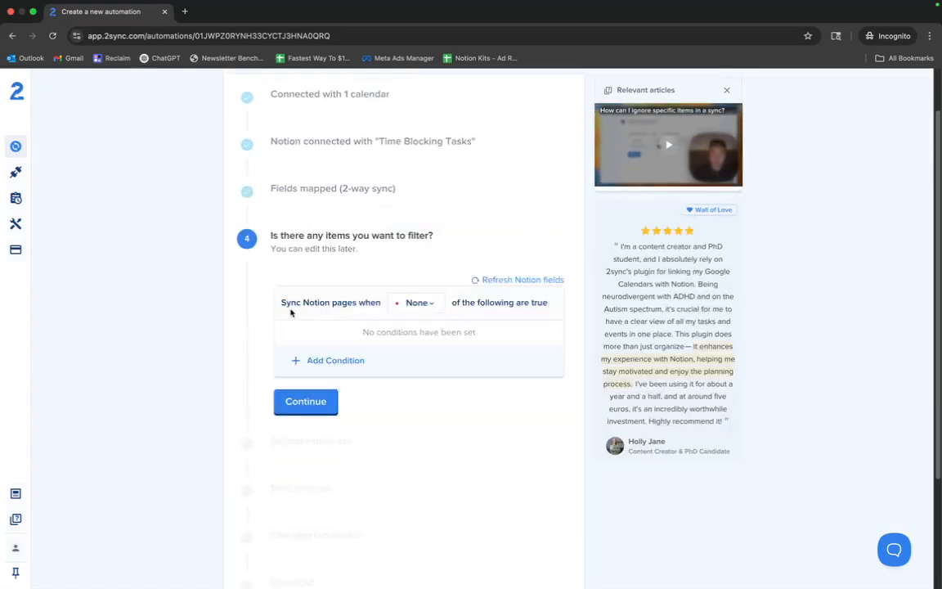
- Set the Notion page filter to sync when Any of the conditions are true, without adding a condition, and continue
click(417, 307)
click(391, 311)
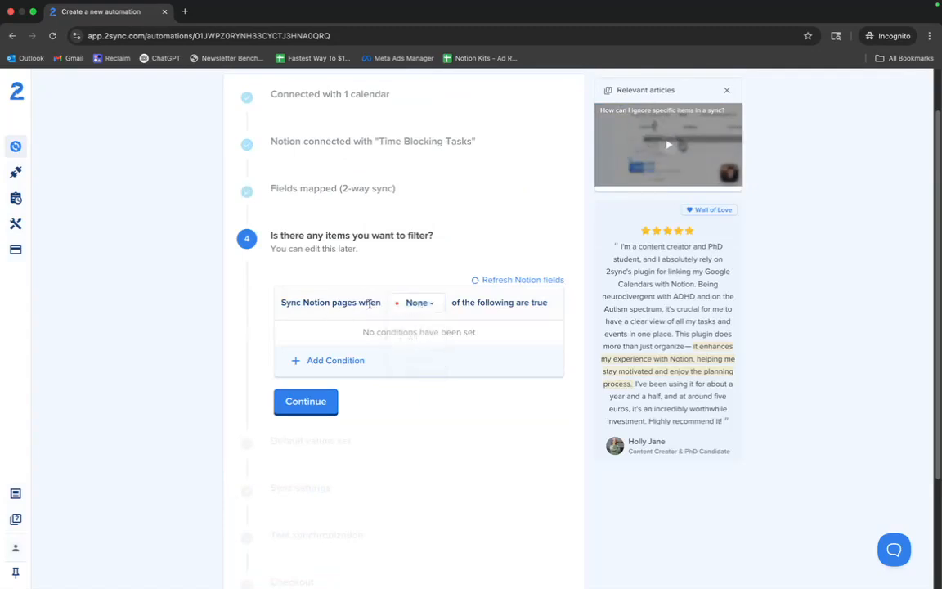
click(411, 305)
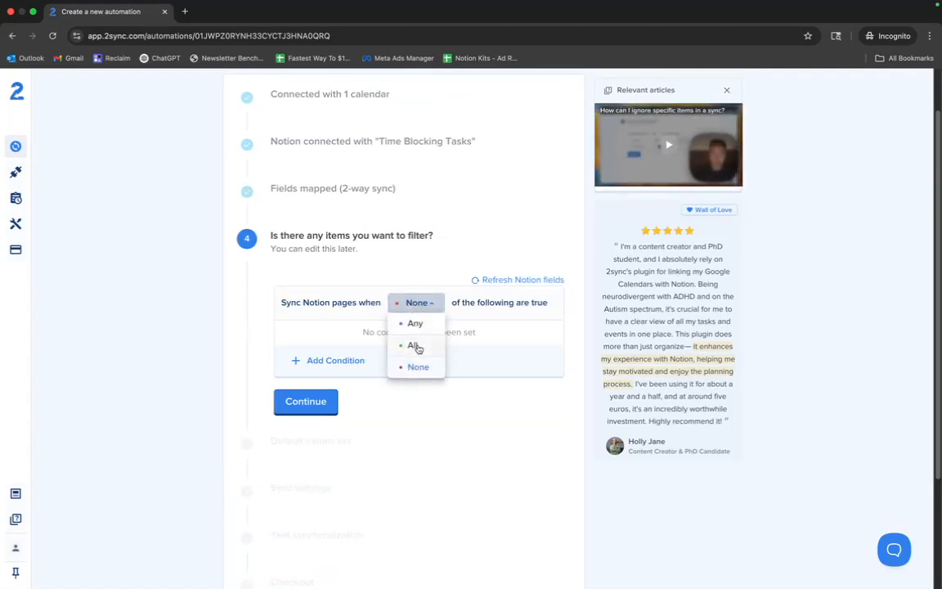
click(416, 324)
click(335, 362)
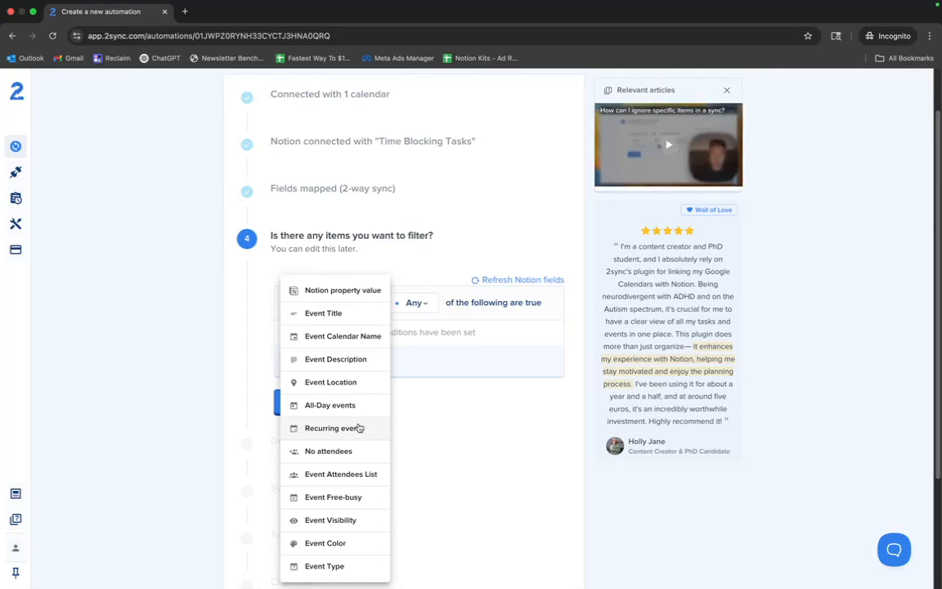
click(442, 407)
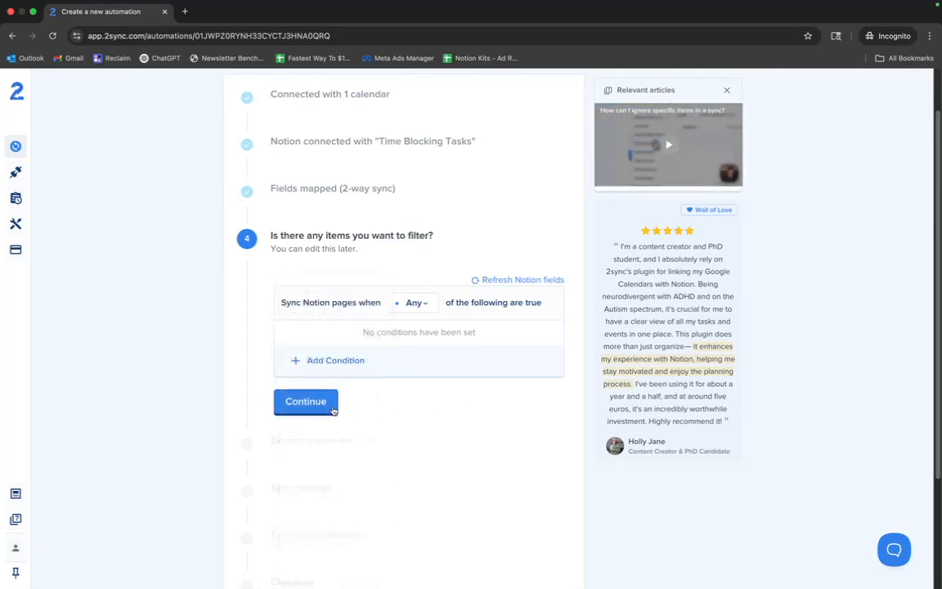
click(317, 403)
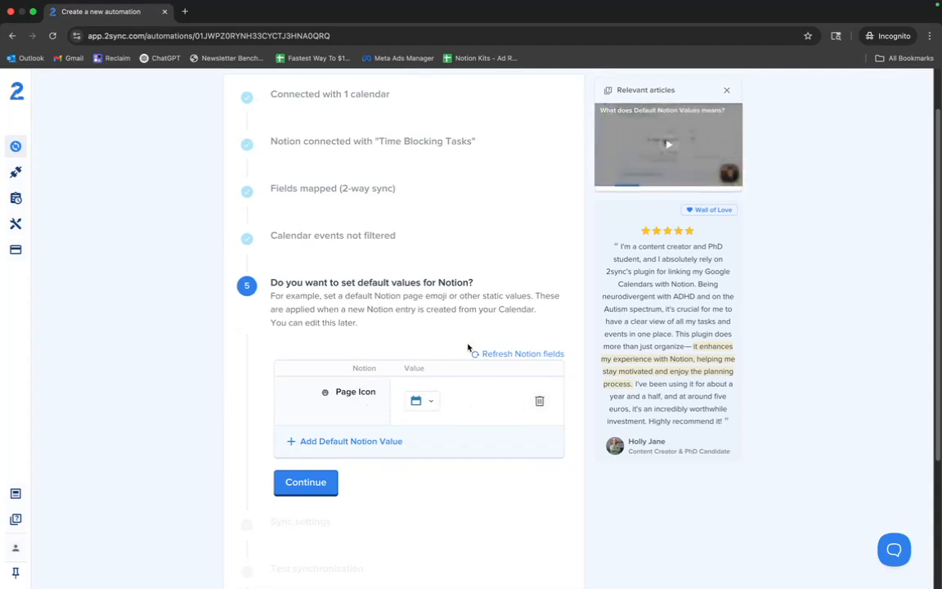
- Set the default Page Icon to a calendar emoji found by searching calendar, then continue
click(354, 443)
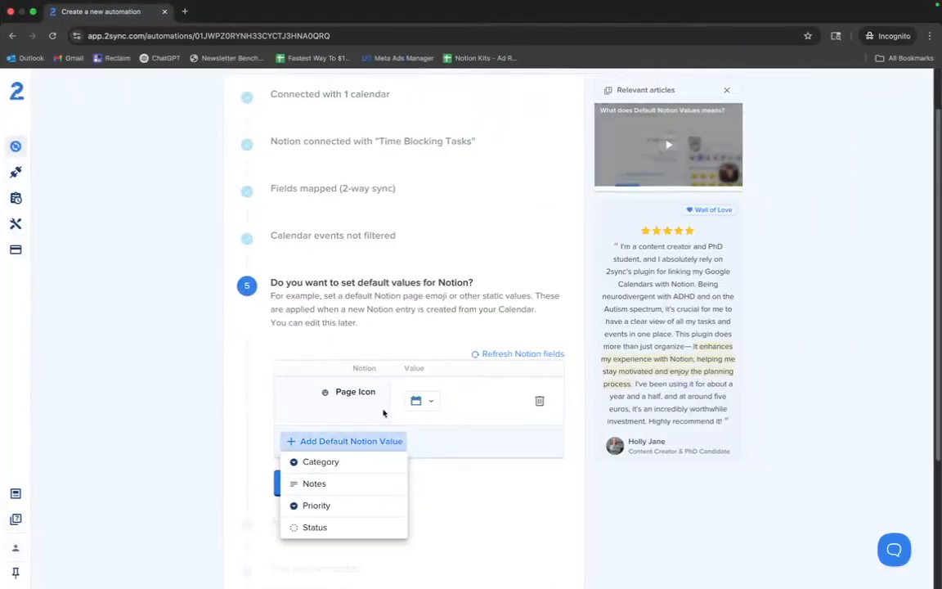
click(420, 400)
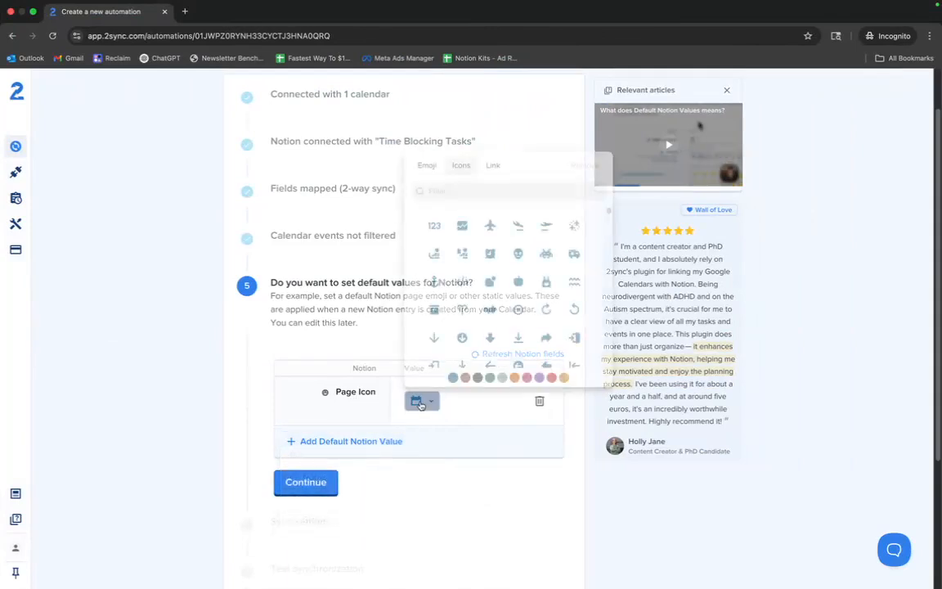
click(428, 169)
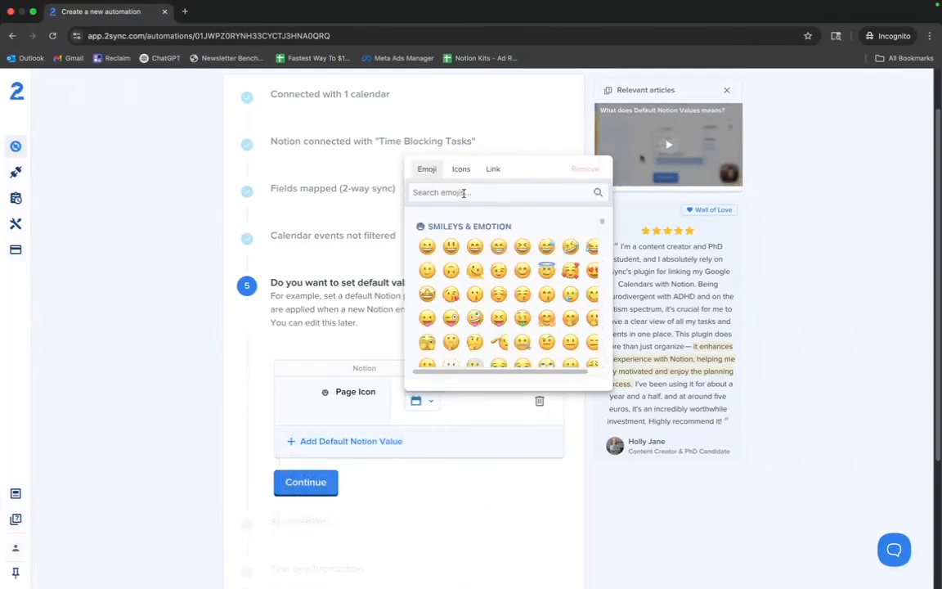
text(calendar)
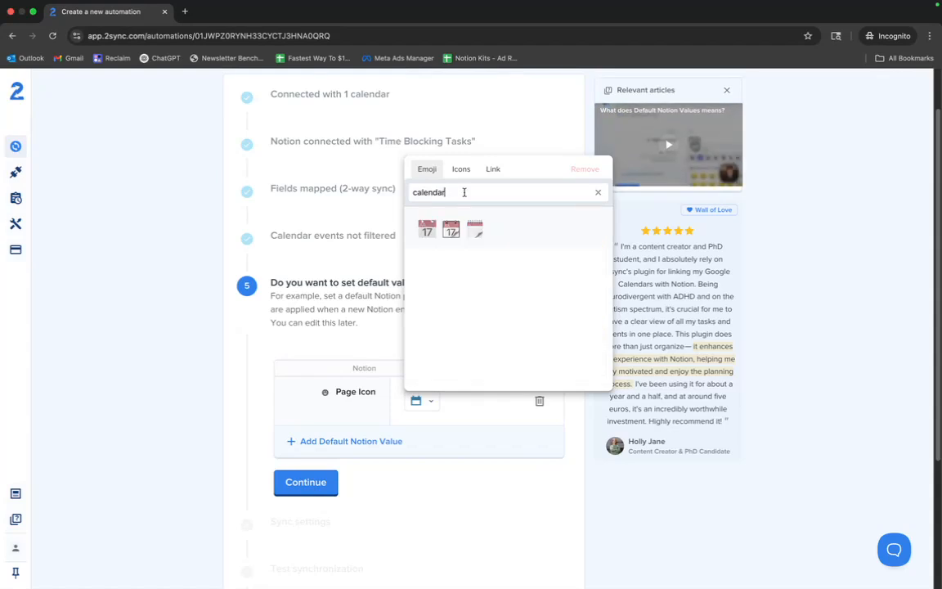
click(475, 230)
click(370, 446)
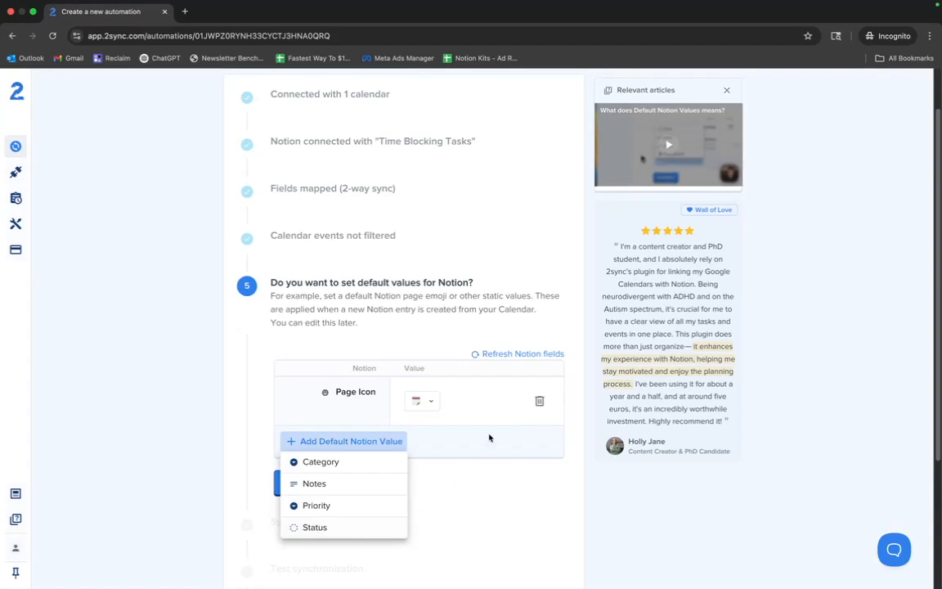
click(416, 458)
click(311, 481)
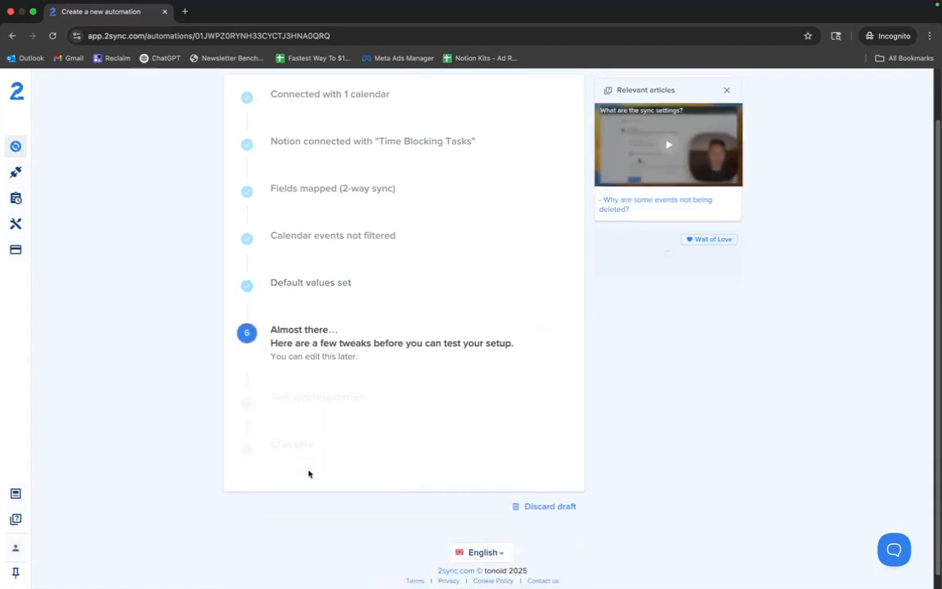
- Enable syncing Notion entries created before the first sync and continue from the sync settings
scroll(309, 454, down, 3)
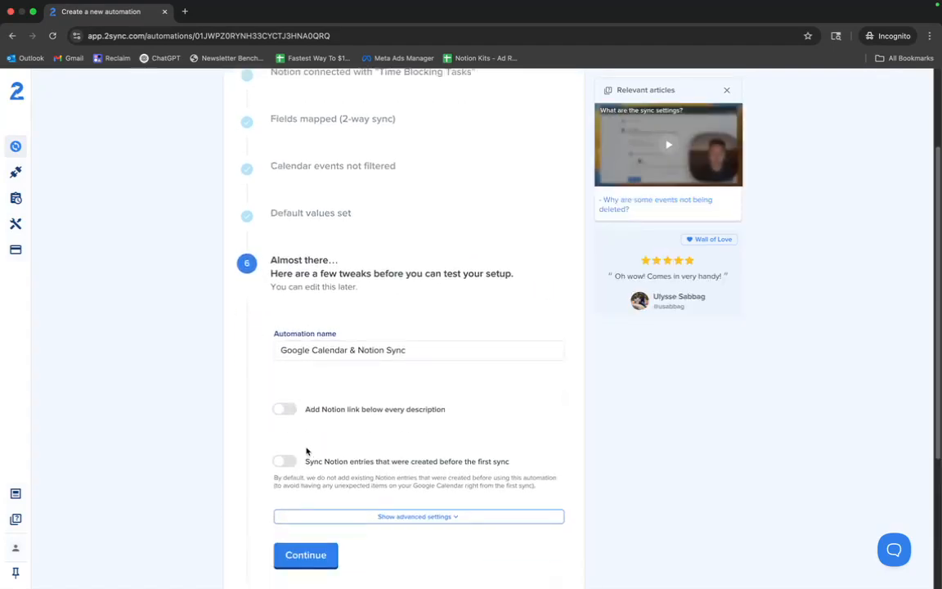
scroll(347, 429, down, 1)
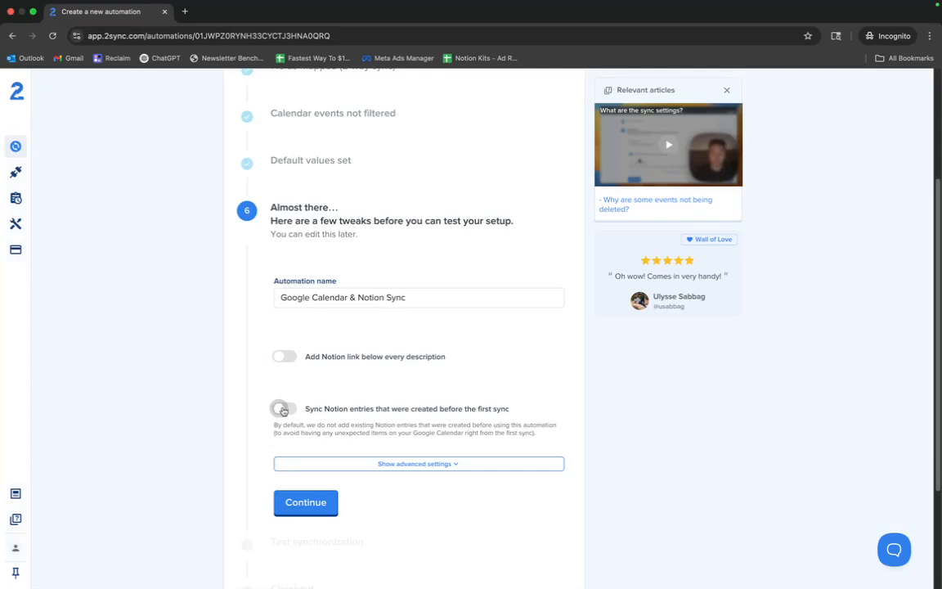
click(282, 410)
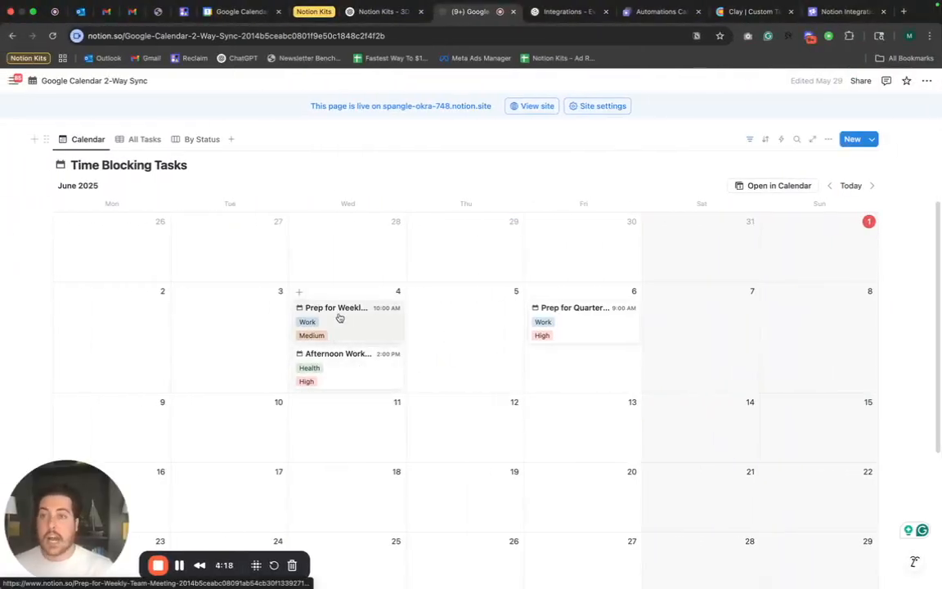
key(ctrl+Right)
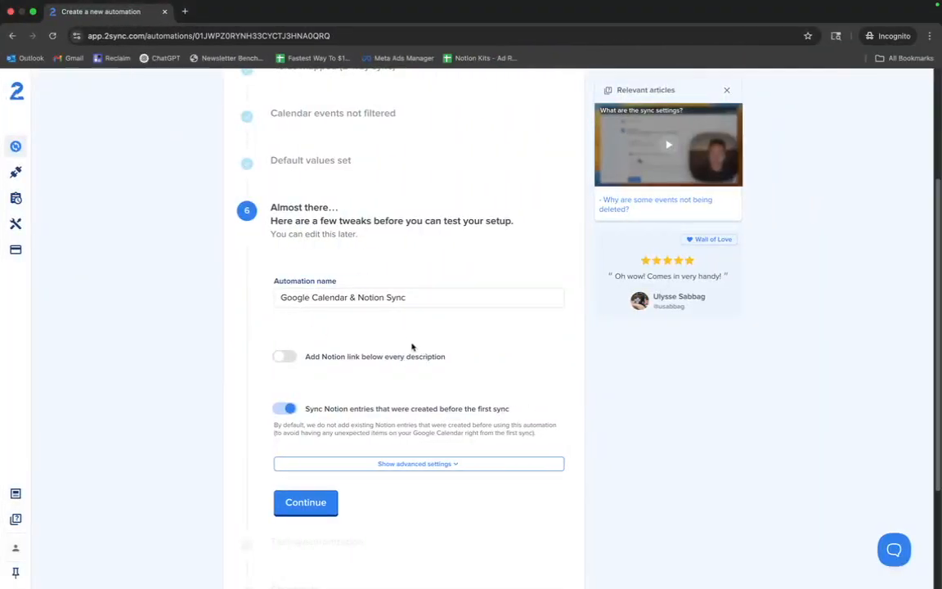
scroll(358, 389, down, 3)
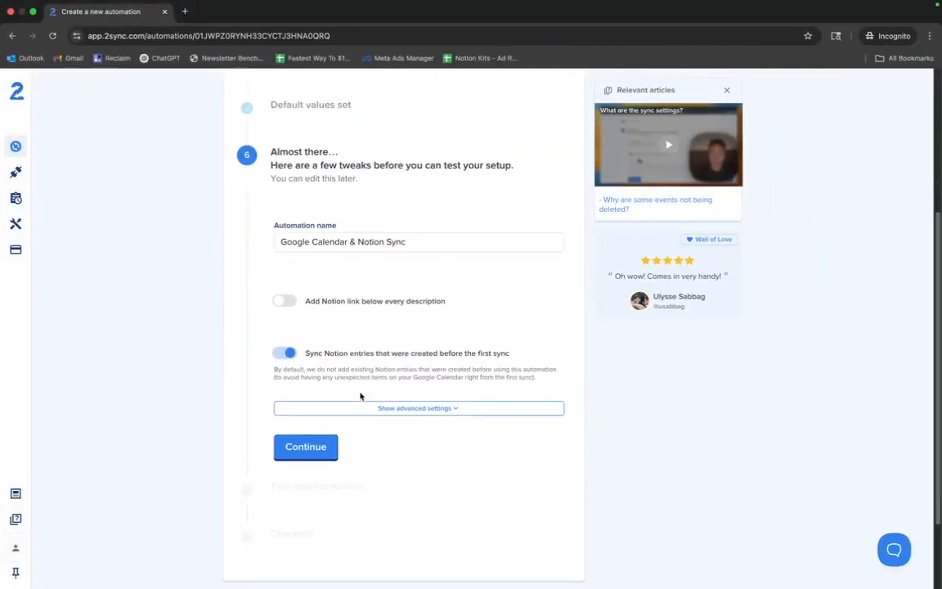
click(311, 405)
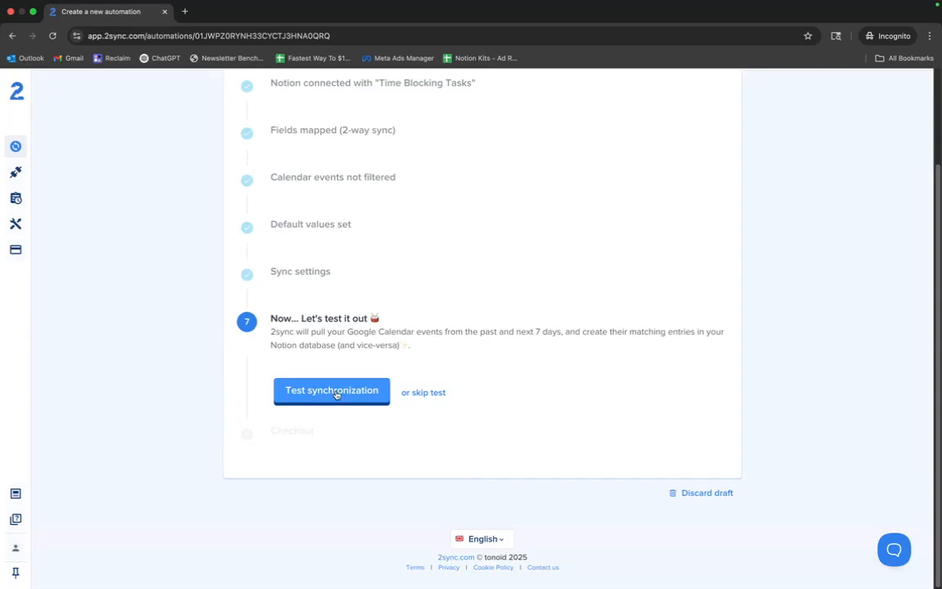
- Run the test synchronization and compare the synced test events in Google Calendar and the Notion calendar
click(319, 396)
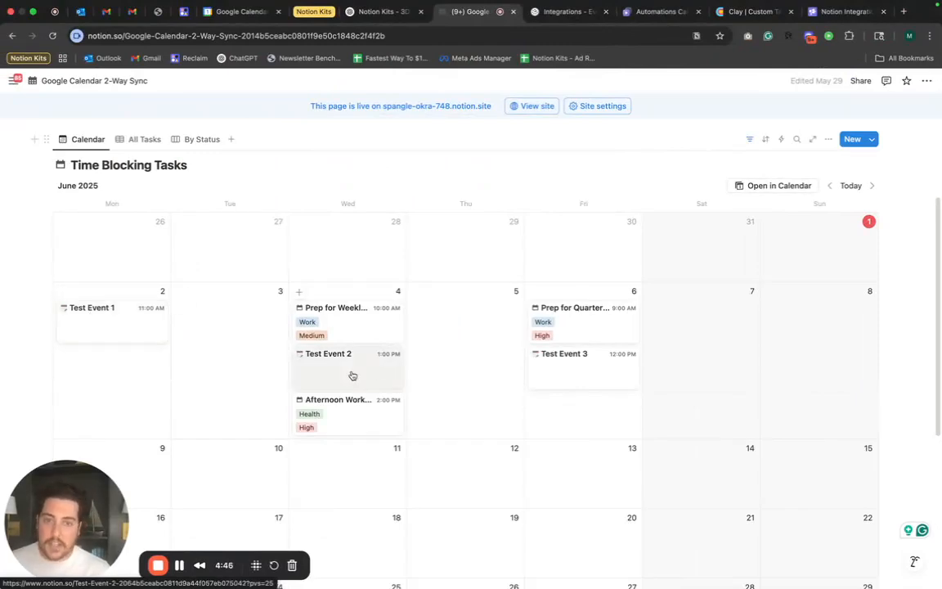
click(239, 13)
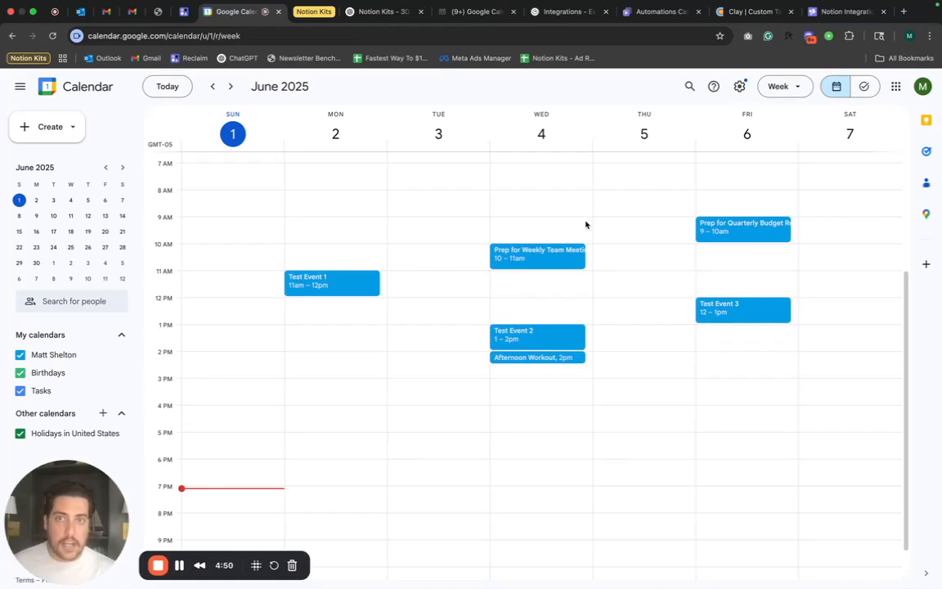
click(462, 12)
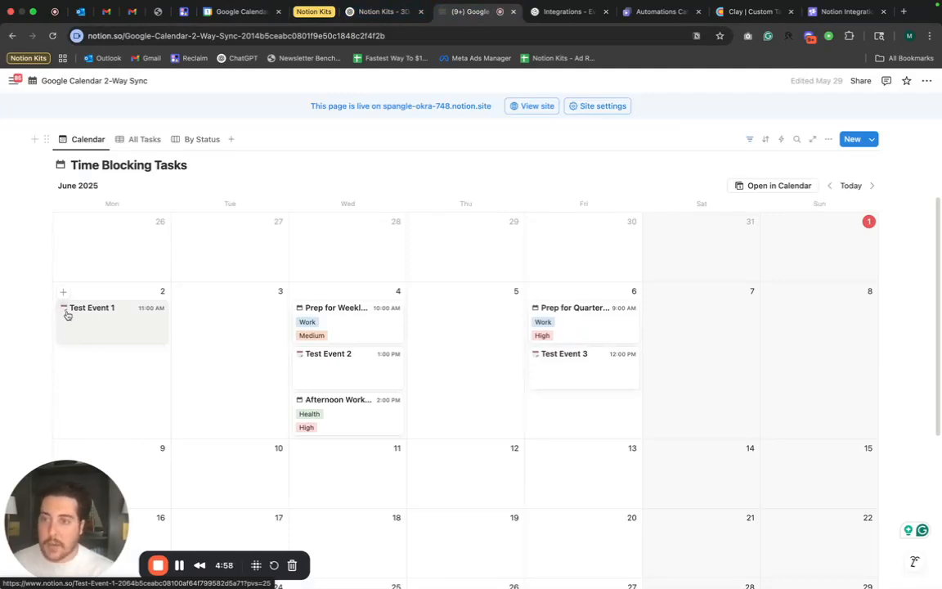
click(239, 11)
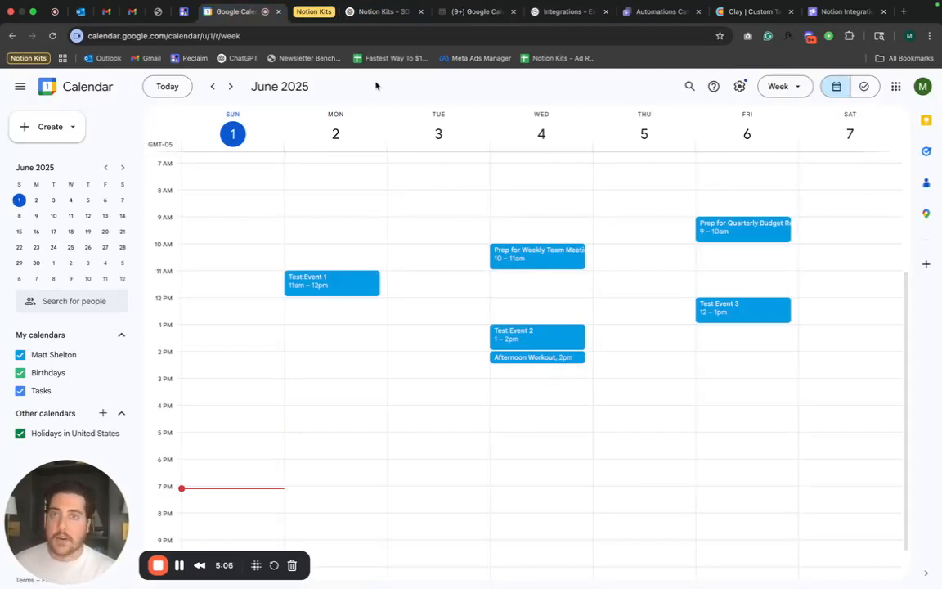
click(458, 12)
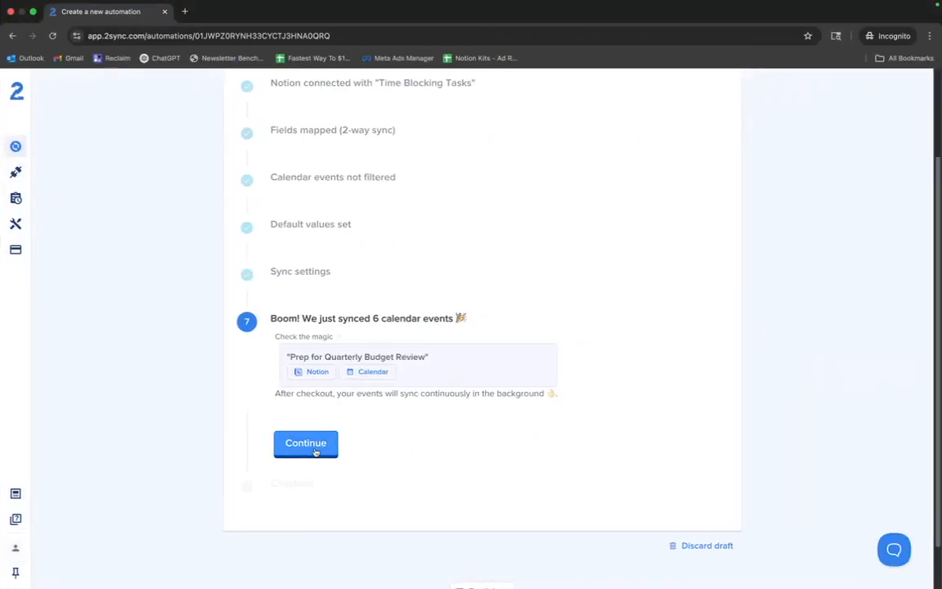
click(309, 444)
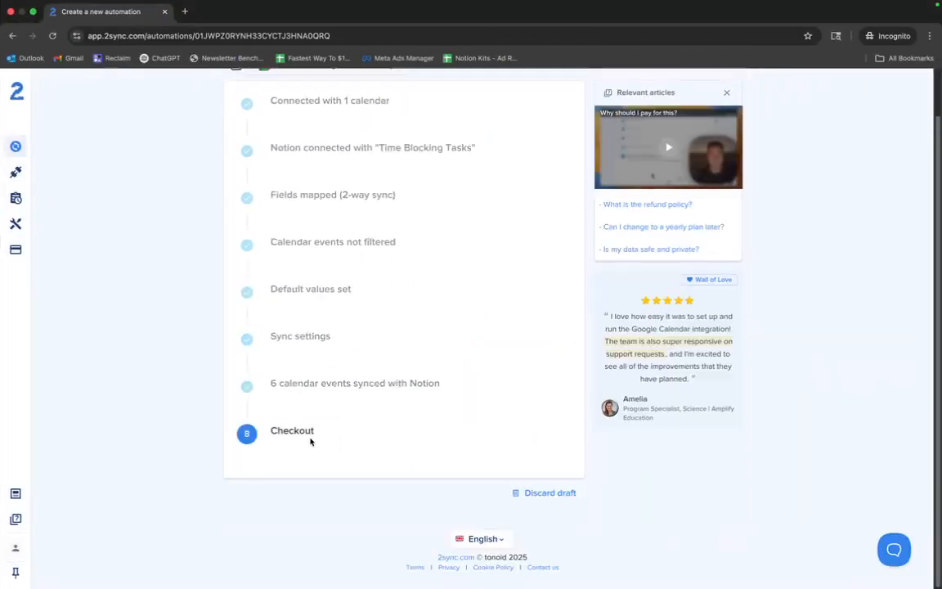
- Remove the active coupon at checkout and re-apply it by entering the coupon code
scroll(312, 450, down, 3)
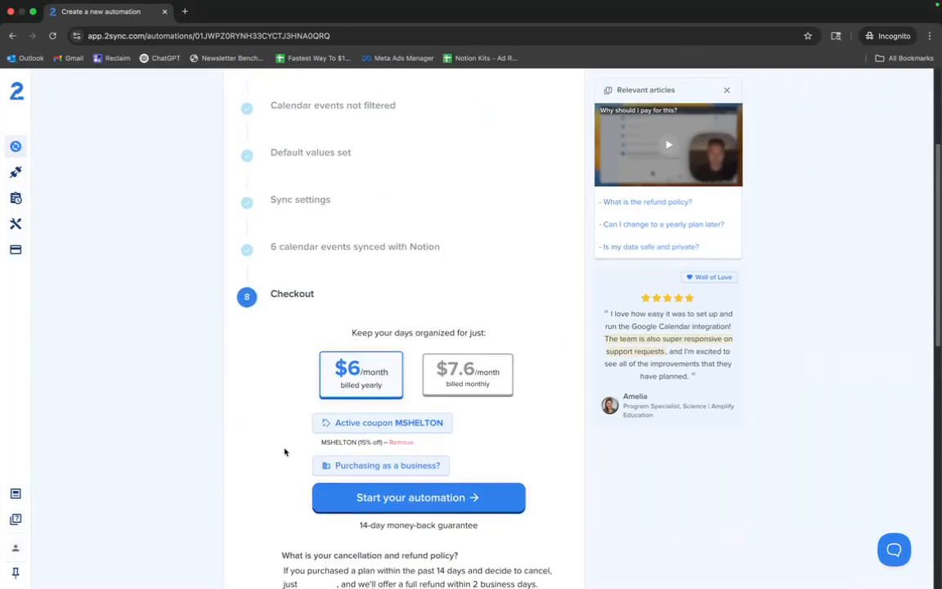
click(405, 435)
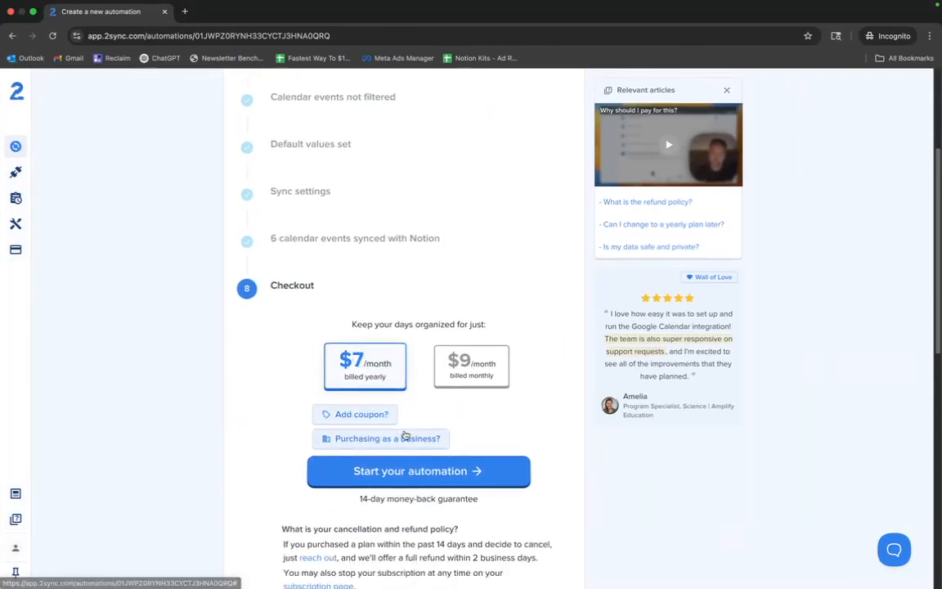
click(366, 415)
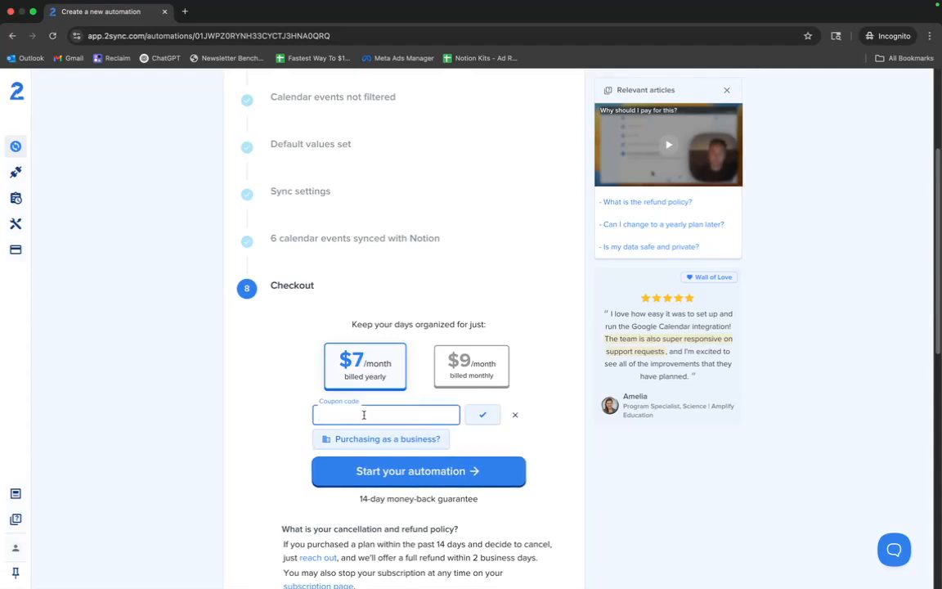
text(MSHELTON)
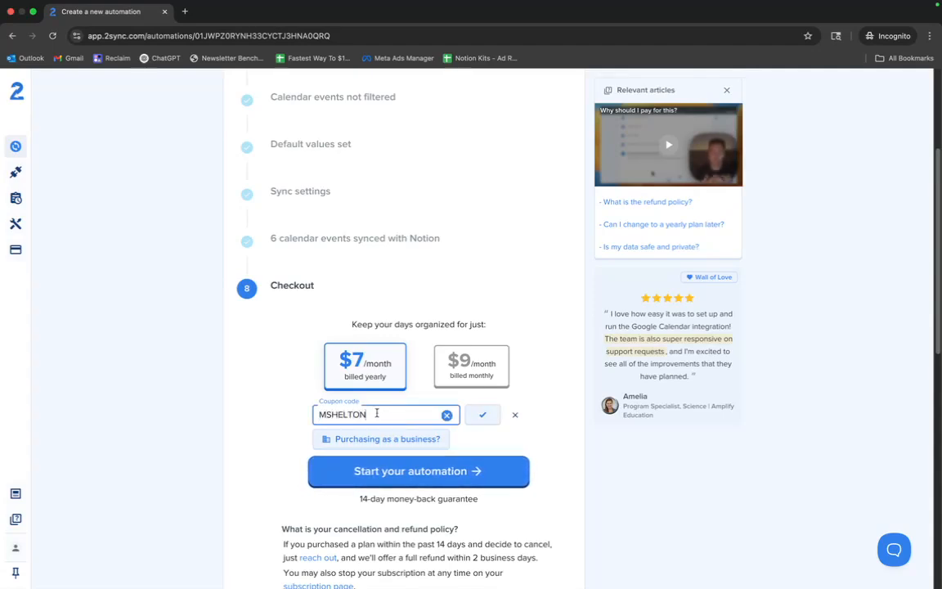
click(481, 416)
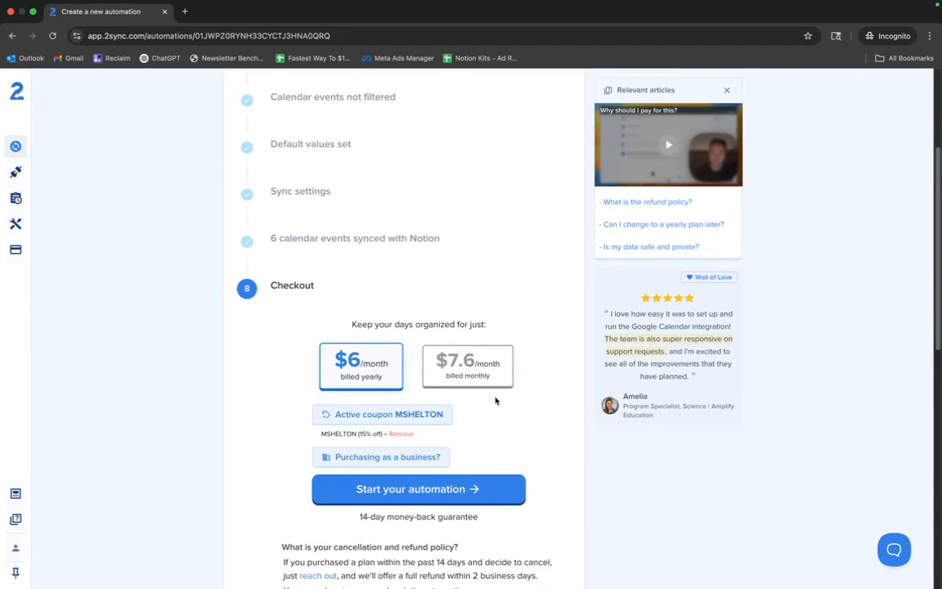
scroll(476, 442, down, 2)
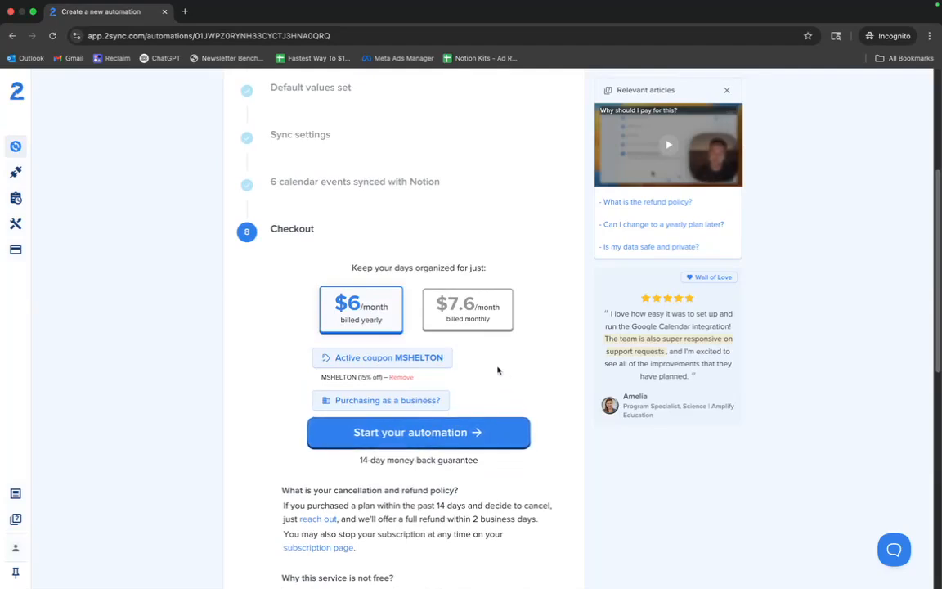
key(ctrl+Left)
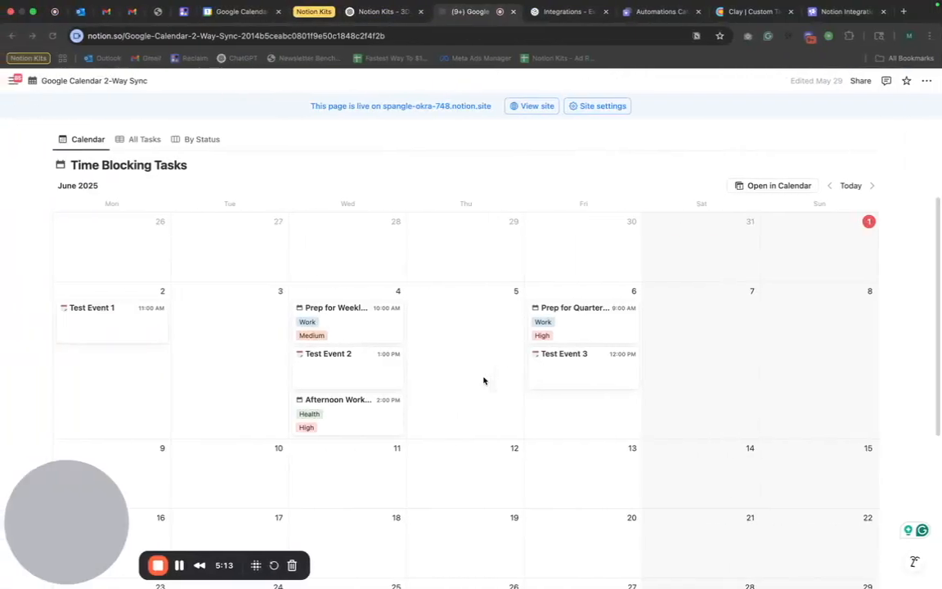